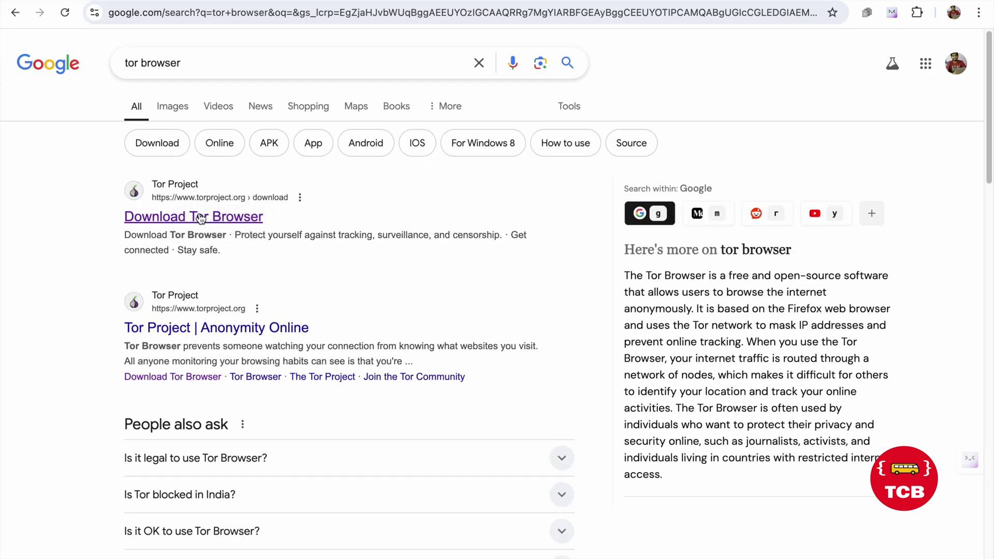
From the Tor Project download page, download the macOS installer tor-browser-macos-13.5.2.dmg
left_click(199, 221)
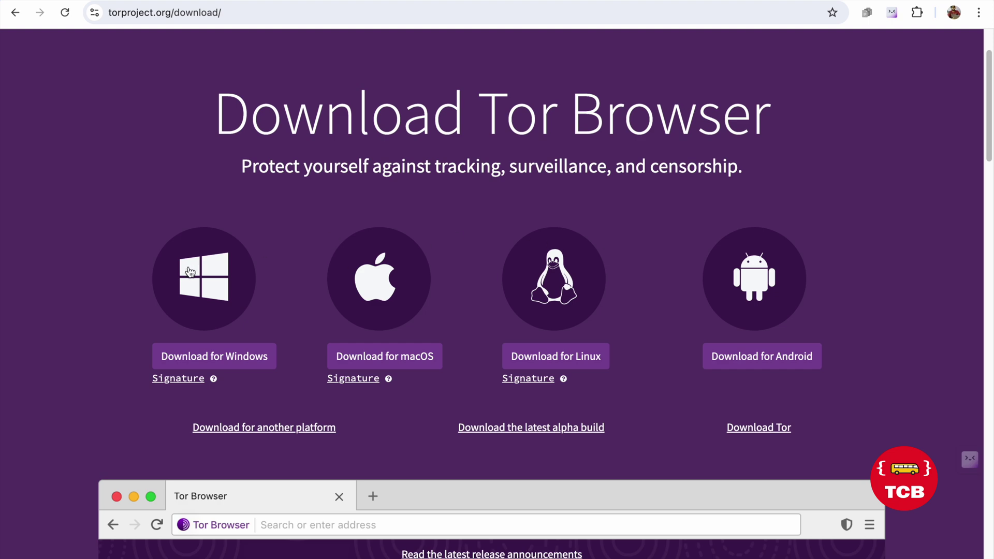
left_click(410, 358)
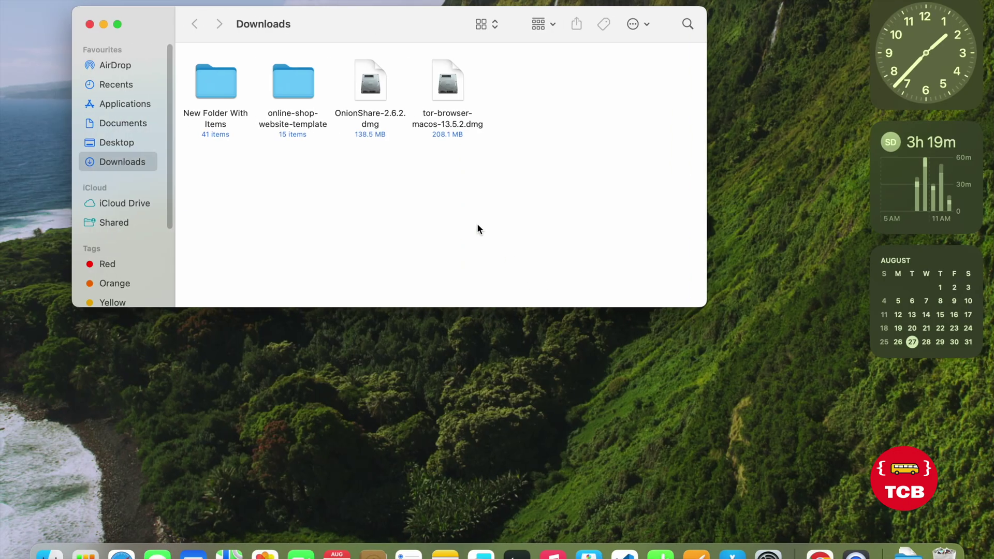
Open tor-browser-macos-13.5.2.dmg, copy Tor Browser into Applications, and close the installer window
left_click(448, 86)
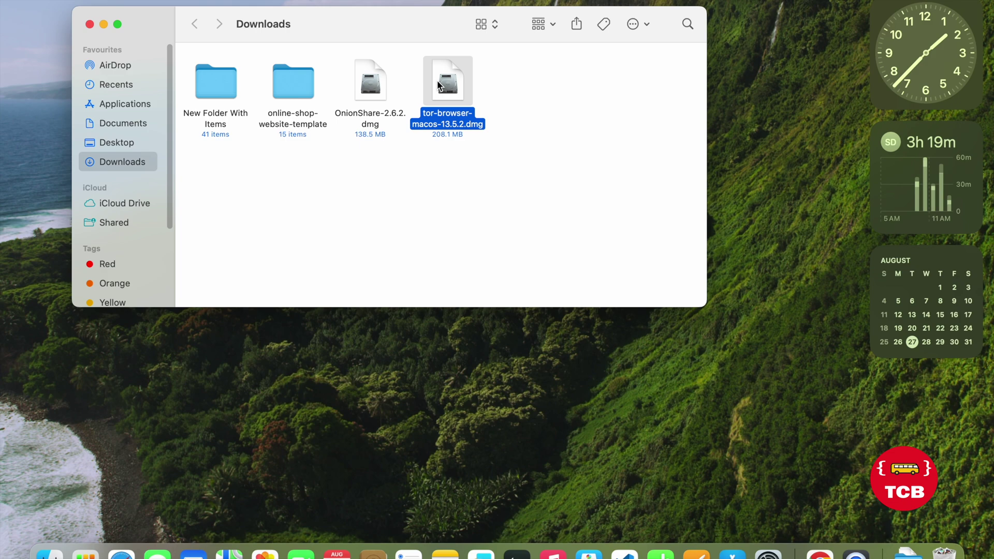
double_click(437, 85)
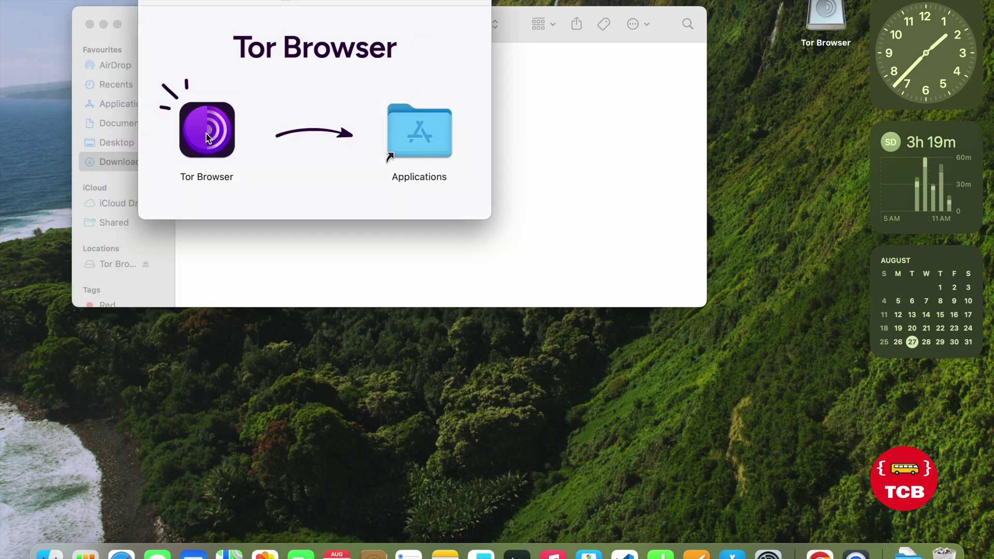
left_click_drag(207, 129, 413, 140)
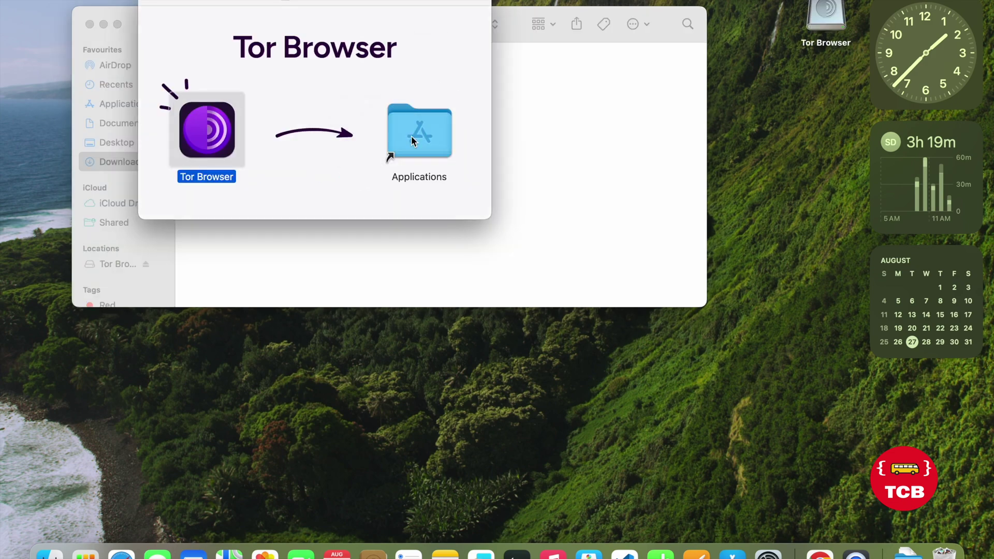
left_click(149, 3)
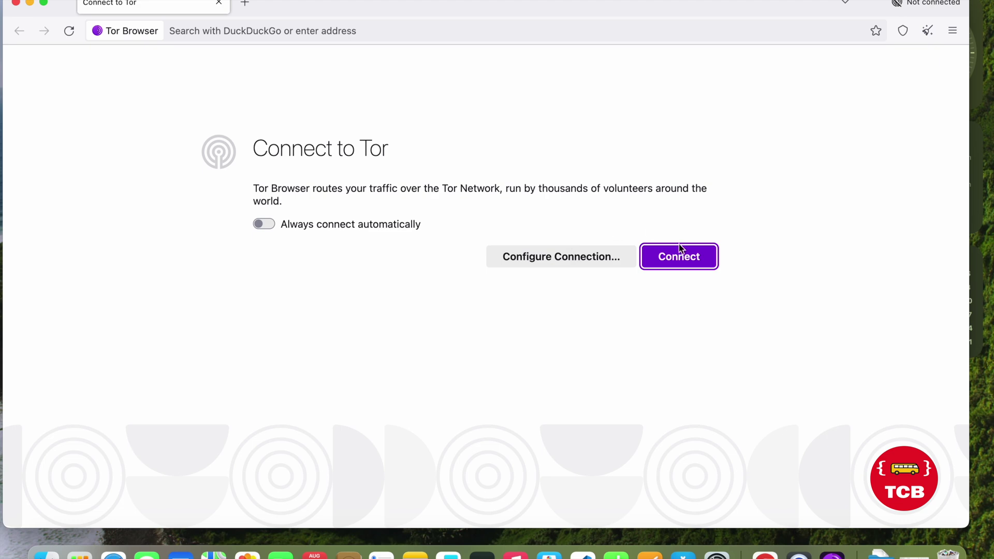
Connect Tor Browser to the Tor network, then reposition and minimize its window
left_click(679, 248)
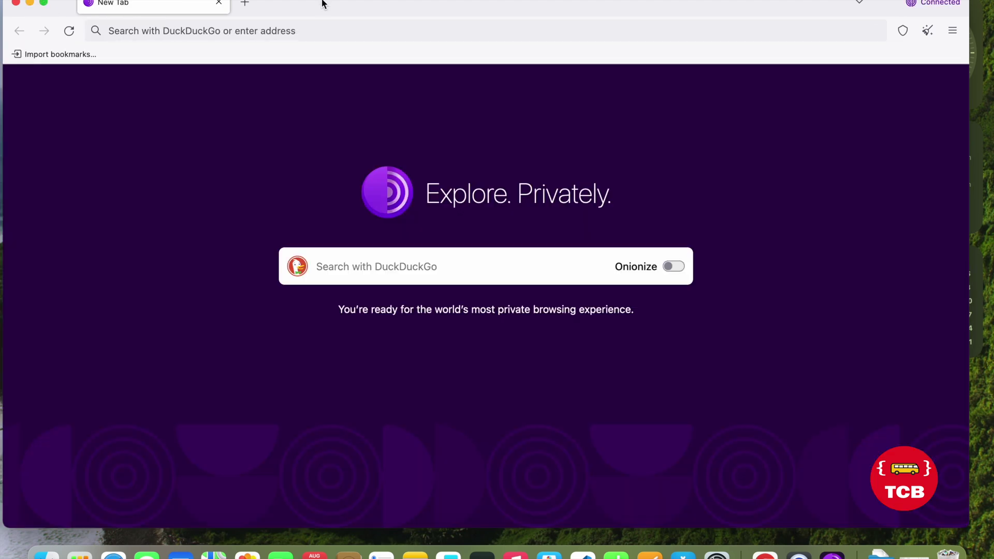
left_click_drag(321, 4, 369, 19)
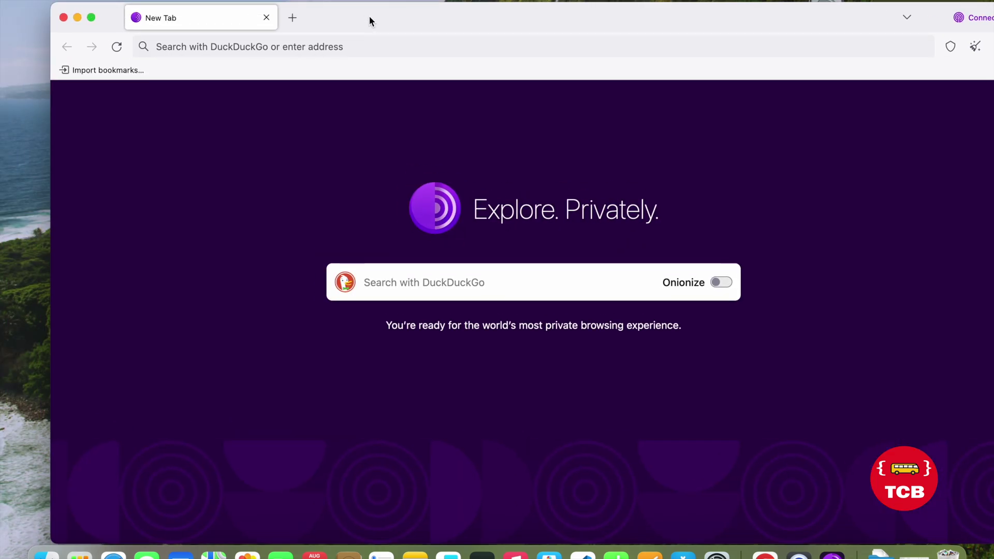
left_click(77, 19)
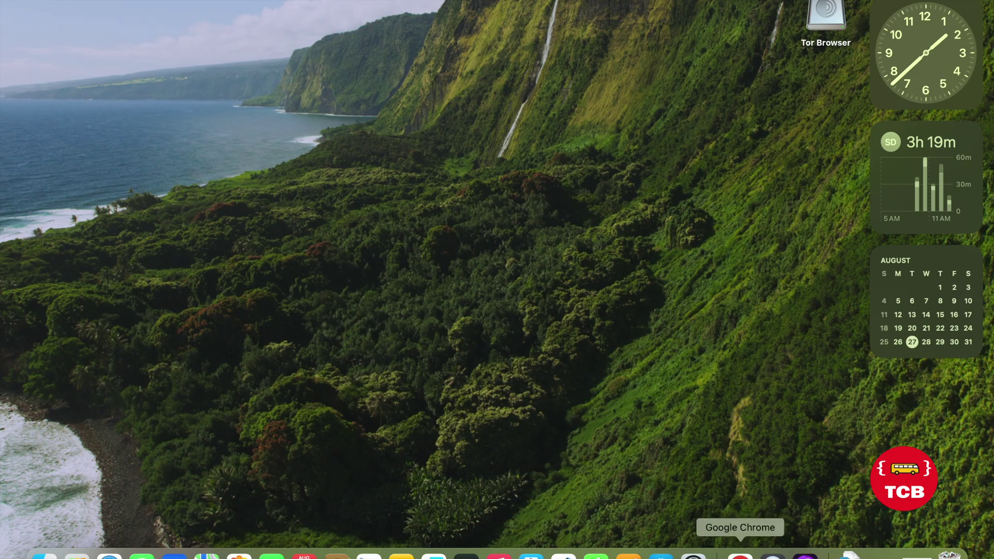
Search Google for 'onion share serv' and go to onionshare.org's Download OnionShare section
left_click(741, 555)
left_click(290, 9)
type("onion share ")
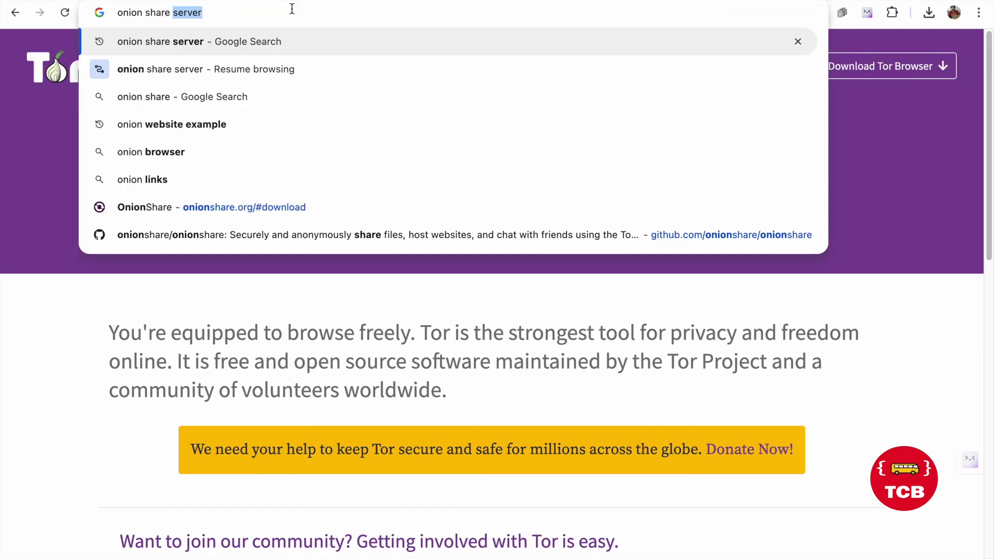
type("serv")
key("Return")
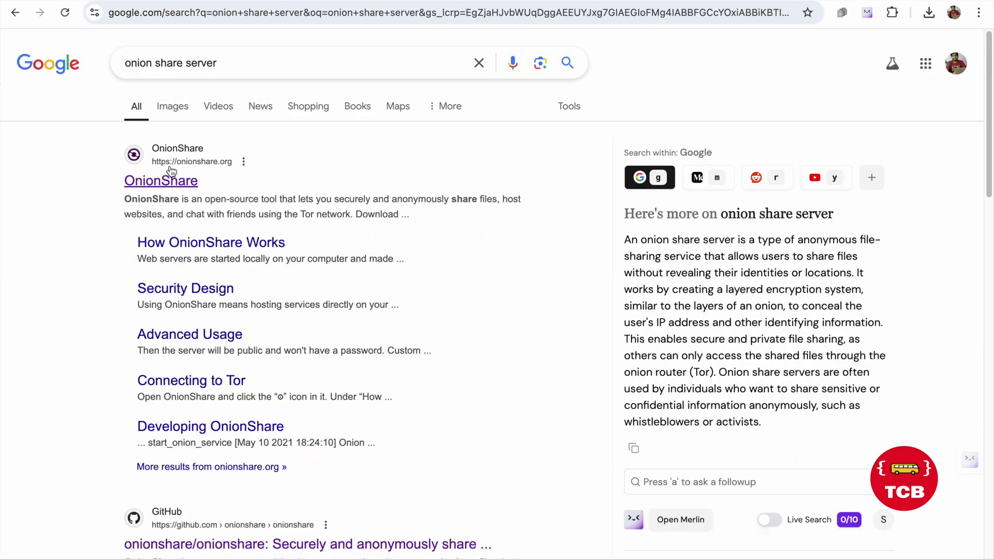
left_click(167, 180)
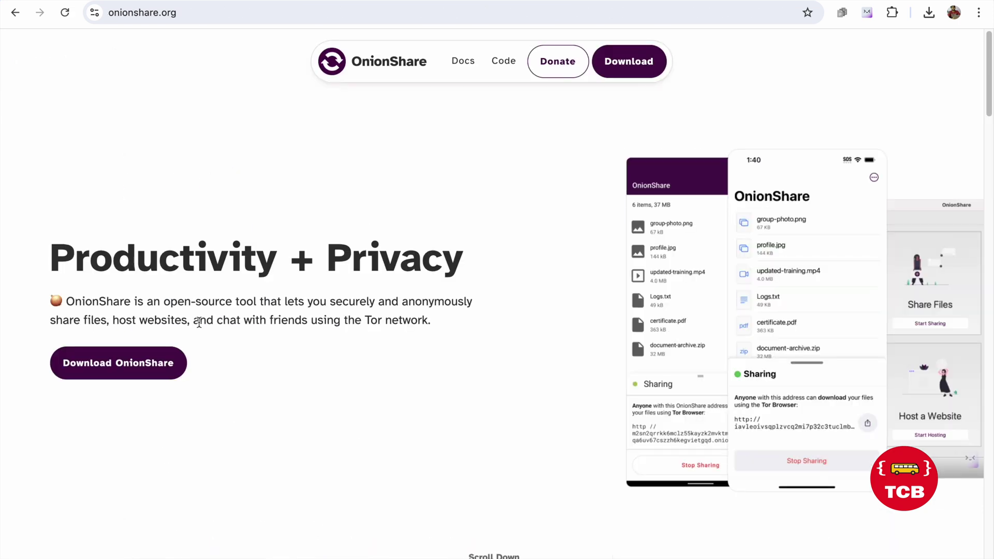
left_click(127, 373)
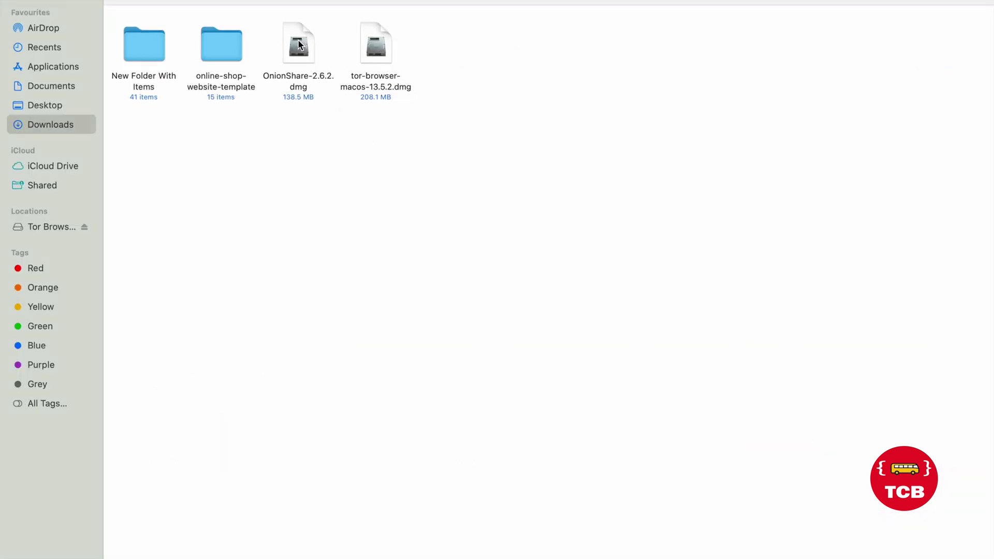
Open OnionShare-2.6.2.dmg and approve the downloaded-from-Internet warning to launch OnionShare
left_click(299, 45)
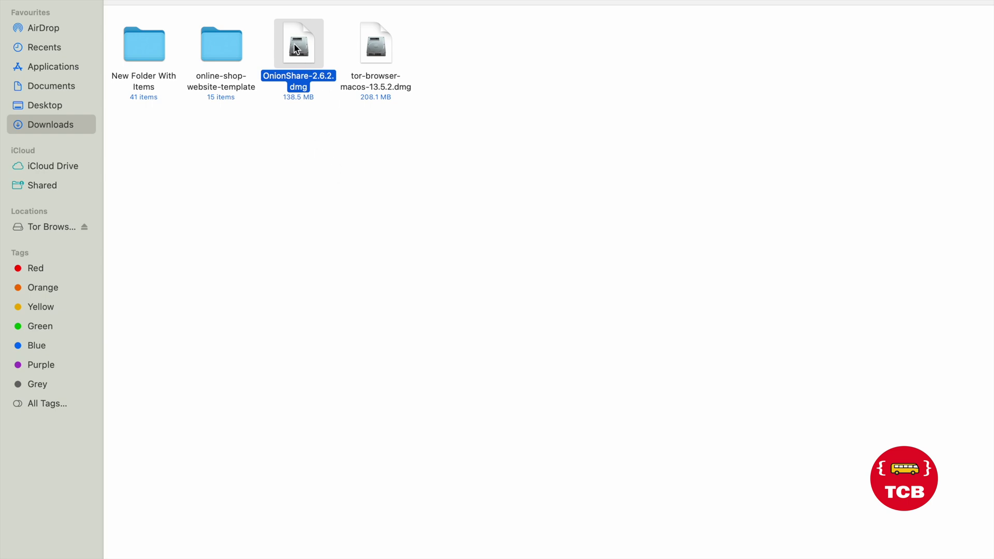
double_click(296, 49)
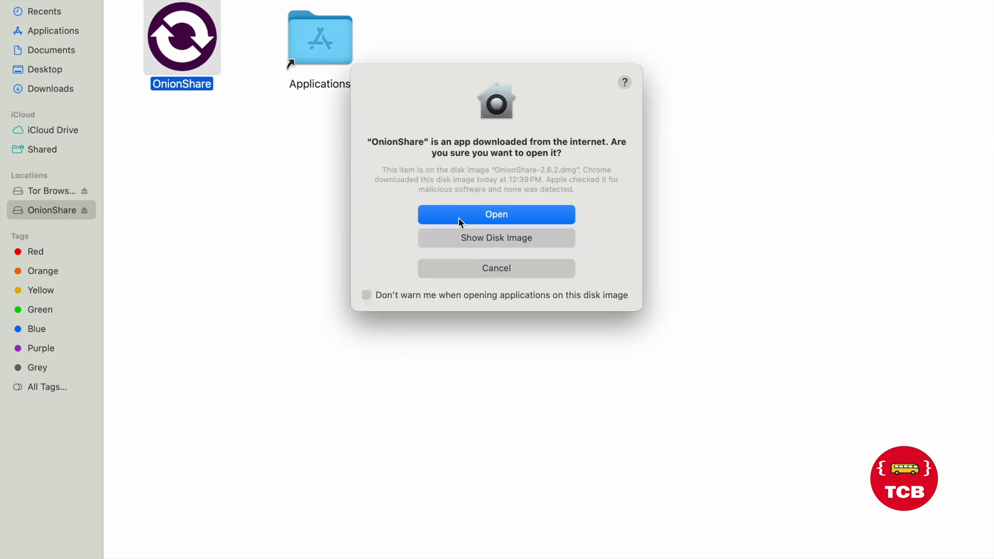
left_click(461, 216)
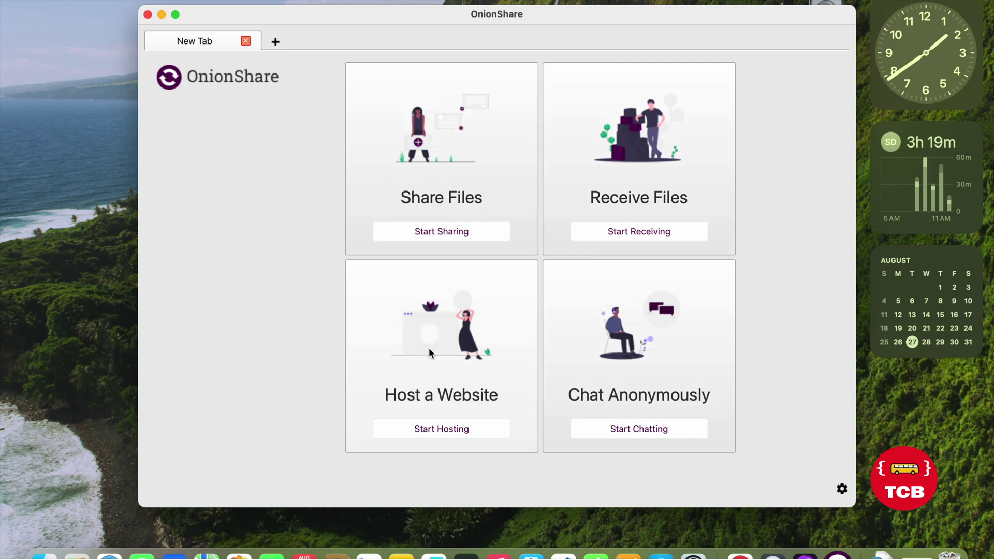
Open index.html from the online-shop-website-template folder in Chrome and scroll its home page
left_click(44, 555)
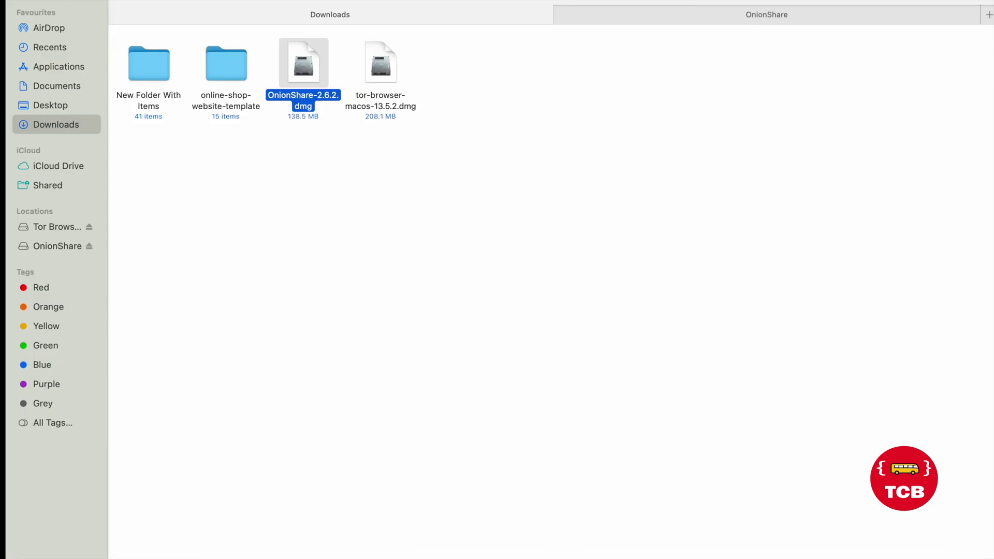
left_click(209, 63)
double_click(215, 64)
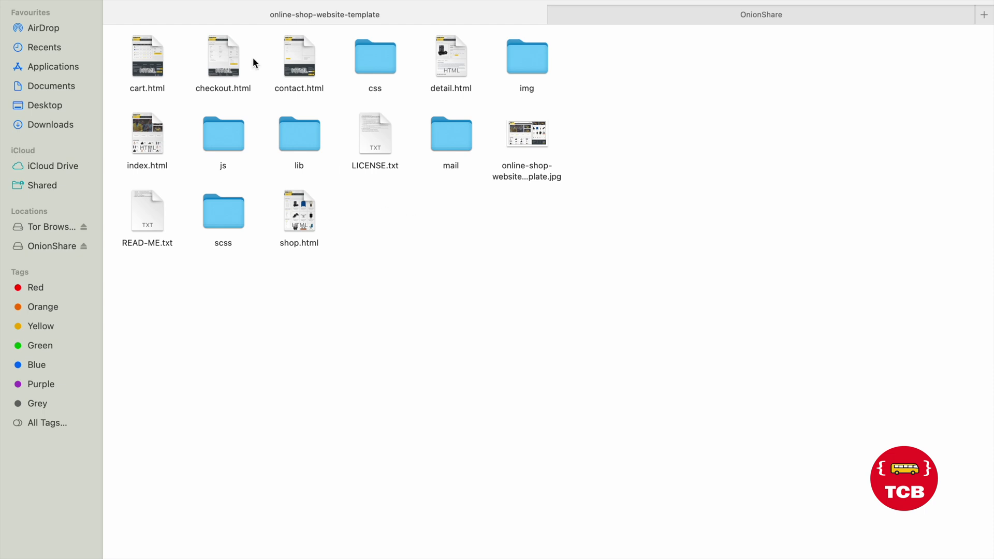
double_click(140, 138)
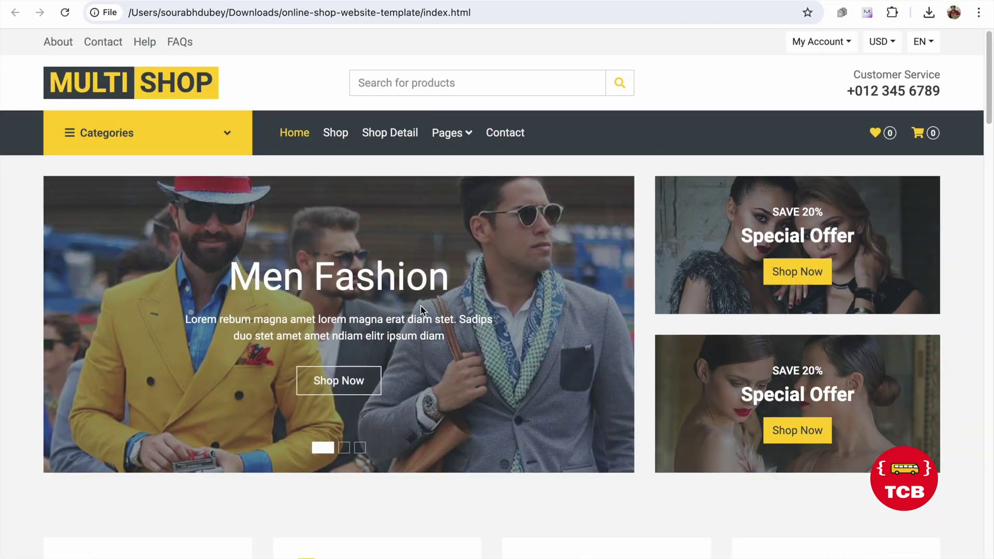
scroll(420, 309, "down", 13)
scroll(459, 347, "down", 15)
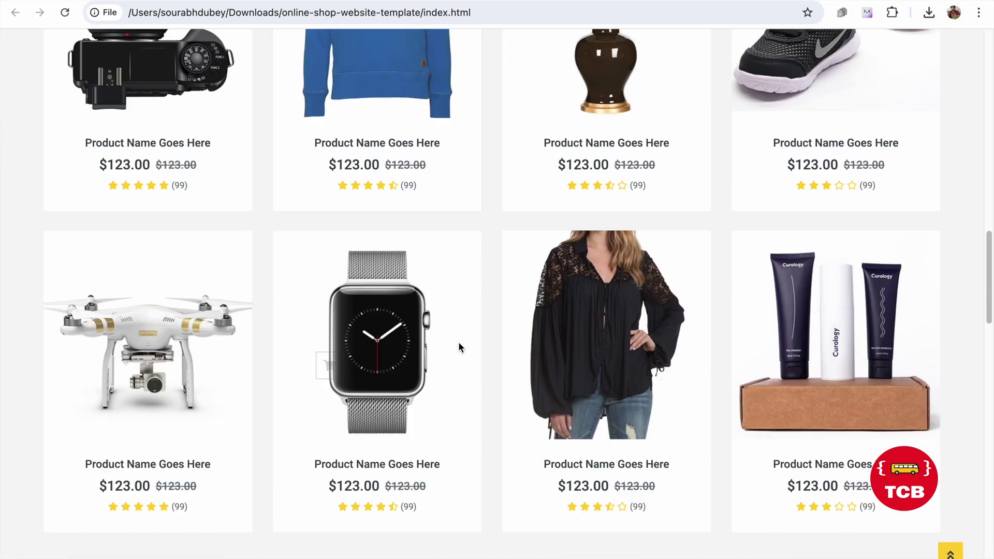
scroll(459, 347, "up", 20)
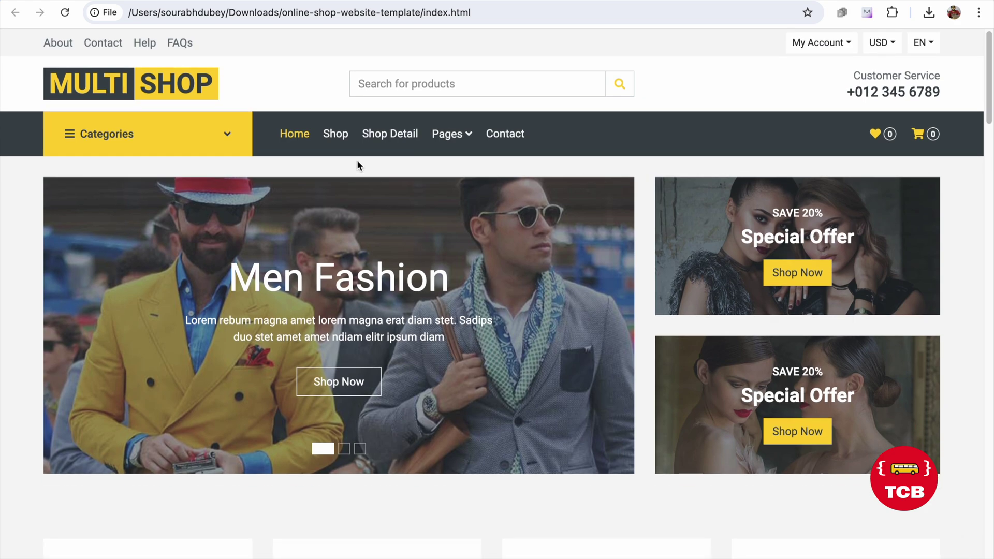
Preview the Shop Detail page, then switch back to the template folder and OnionShare
left_click(395, 133)
scroll(461, 311, "down", 7)
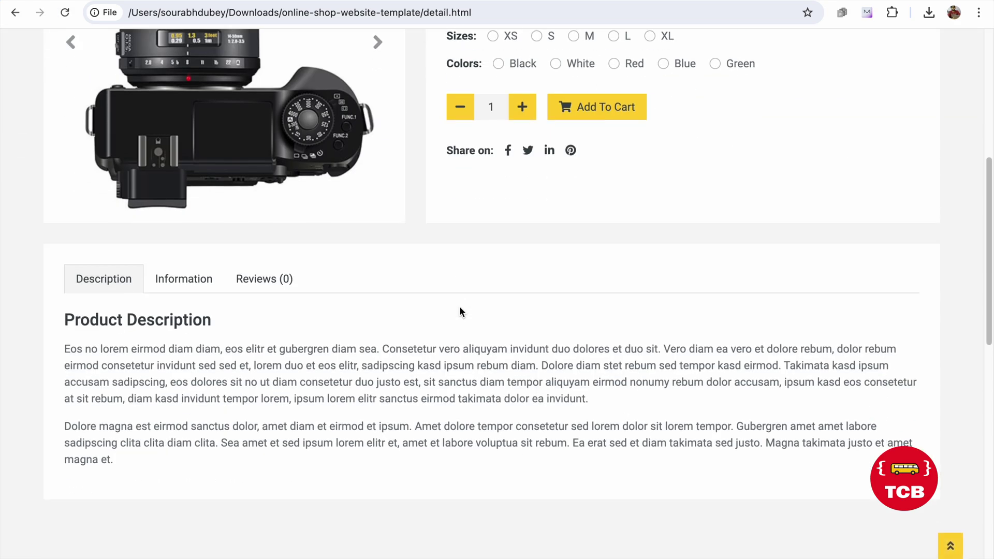
scroll(461, 311, "down", 8)
scroll(461, 310, "up", 15)
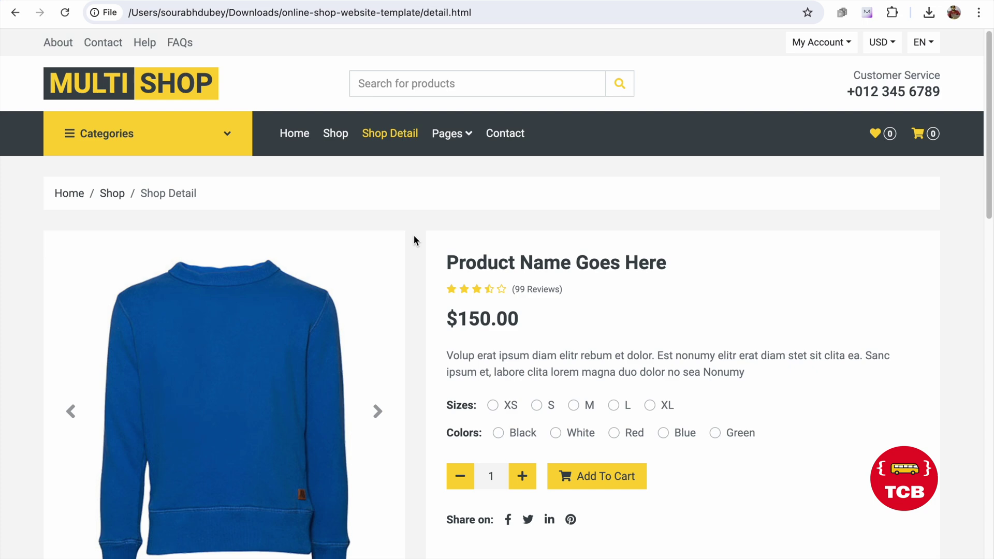
key("super+Tab")
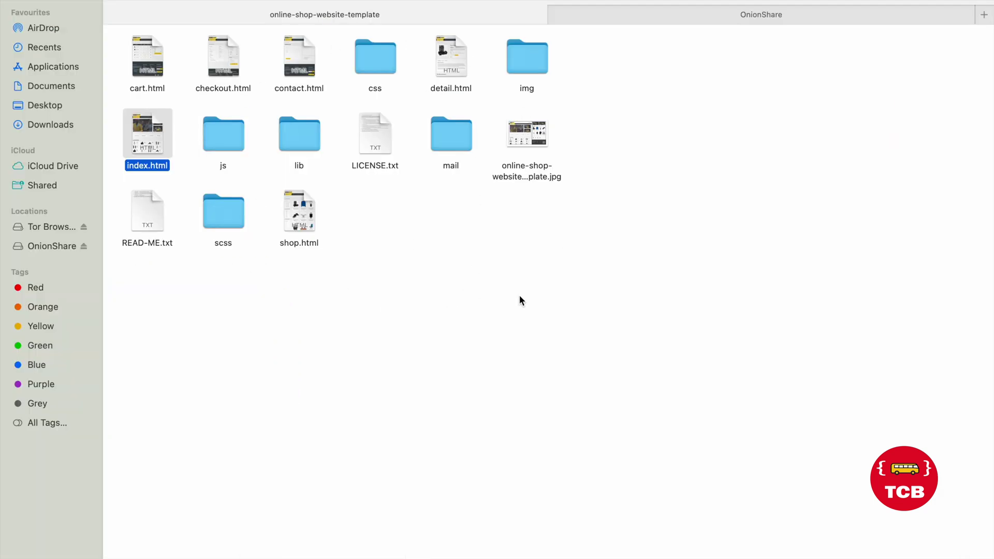
key("super+Tab")
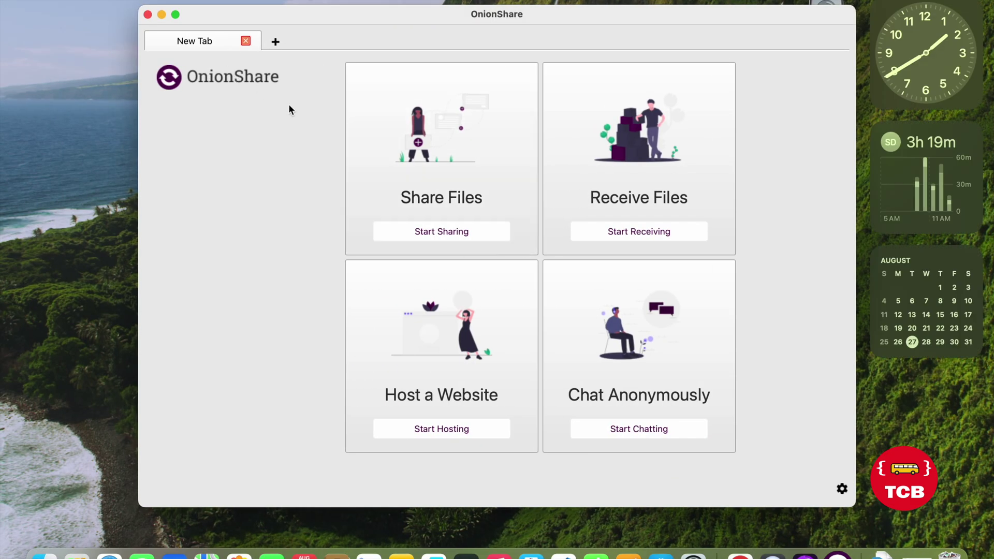
Start a website host and select the nine template files, from cart.html down, in Downloads
left_click(437, 431)
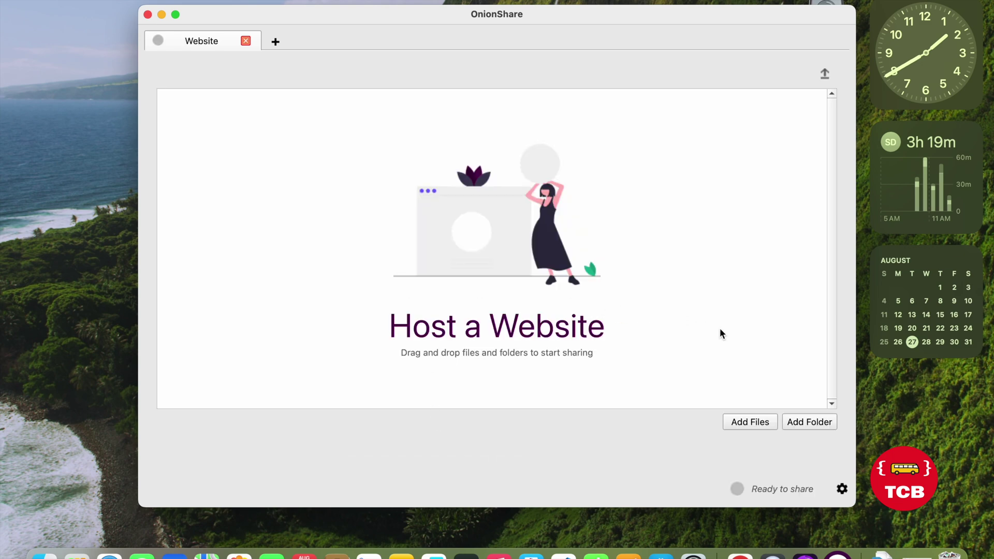
left_click(744, 426)
left_click(264, 158)
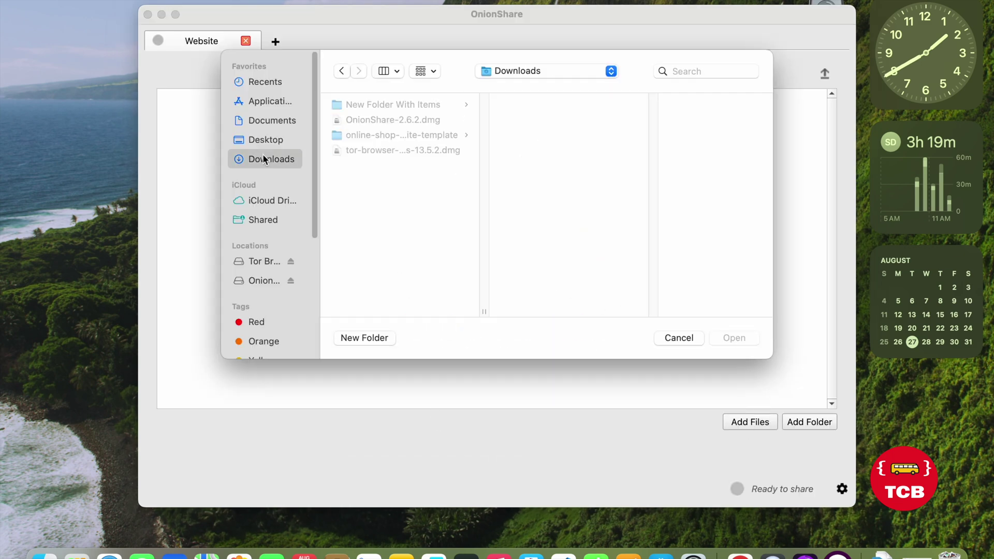
left_click(372, 136)
left_click(534, 106)
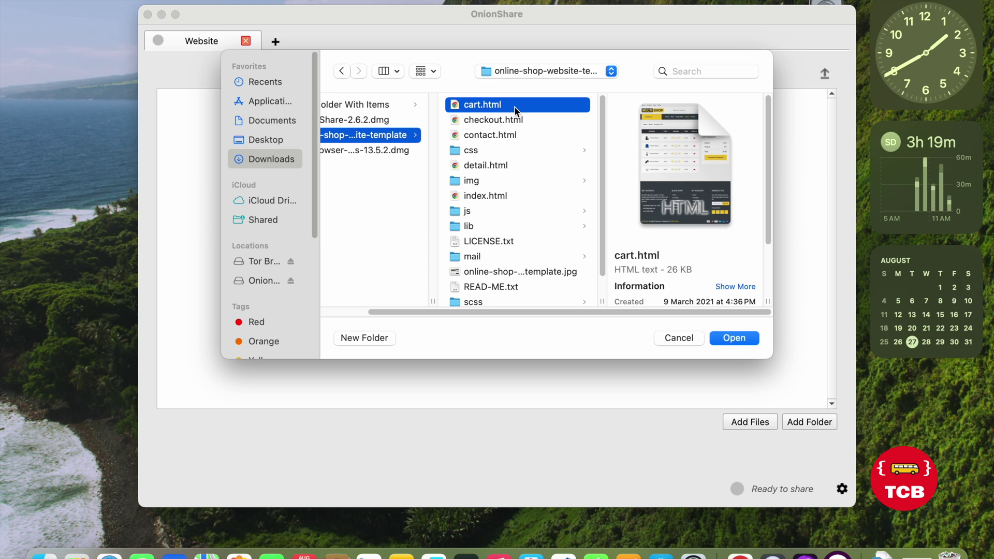
key("shift+Down")
key("shift+Down")
key("shift+Down")
key("shift+Down")
key("shift+Down")
key("shift+Down")
key("shift+Down")
key("shift+Down")
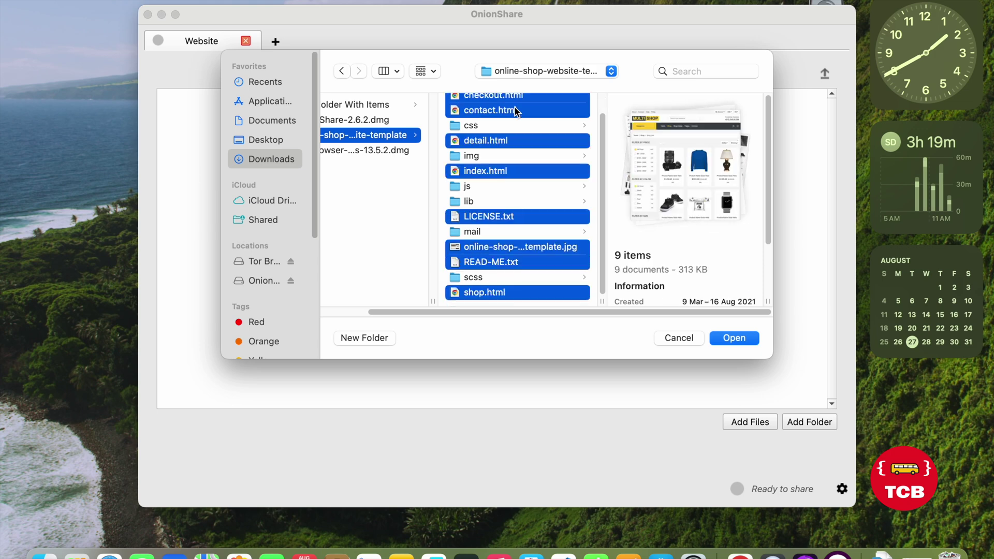
Add the nine selected template files to the website
left_click(735, 339)
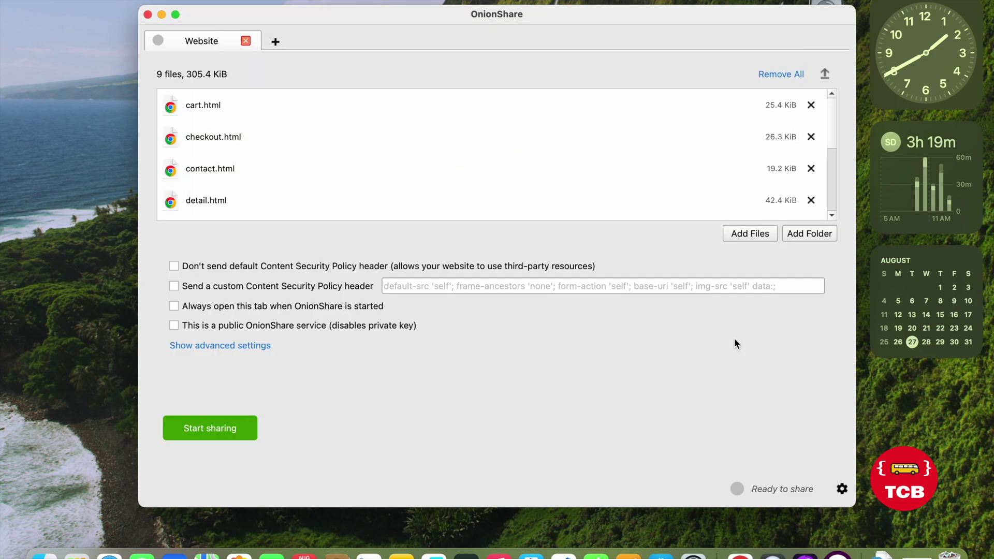
scroll(427, 179, "down", 5)
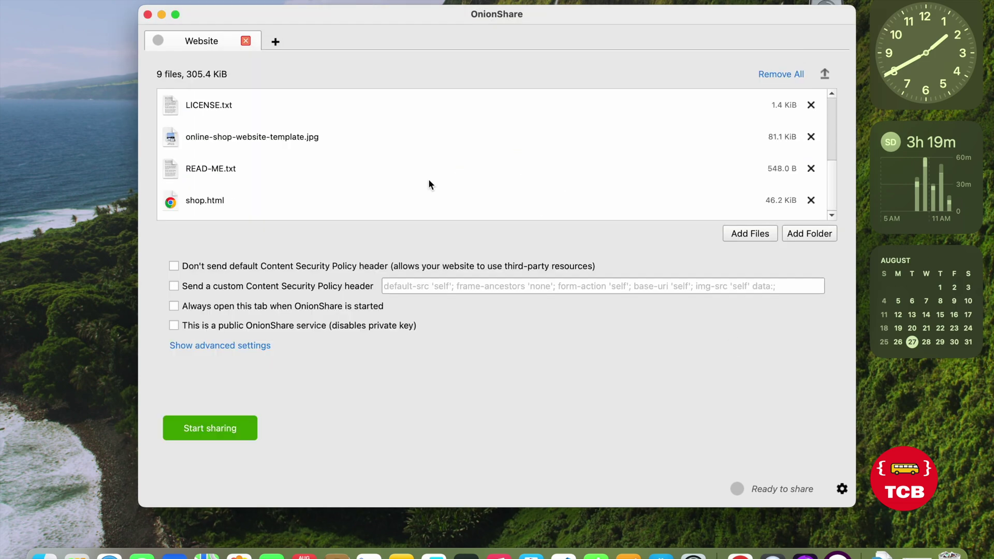
scroll(427, 179, "up", 5)
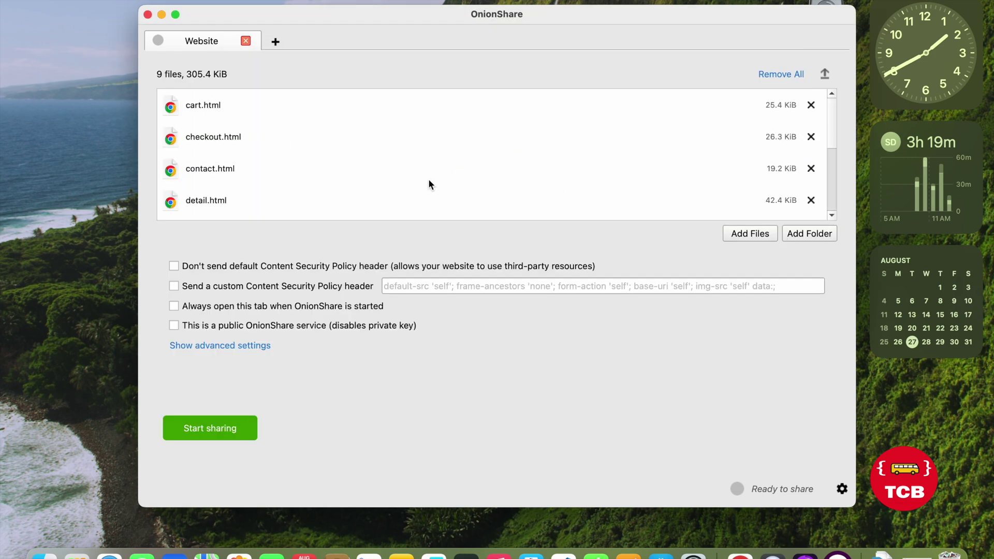
Add the css, img, js and lib folders to the website
left_click(810, 234)
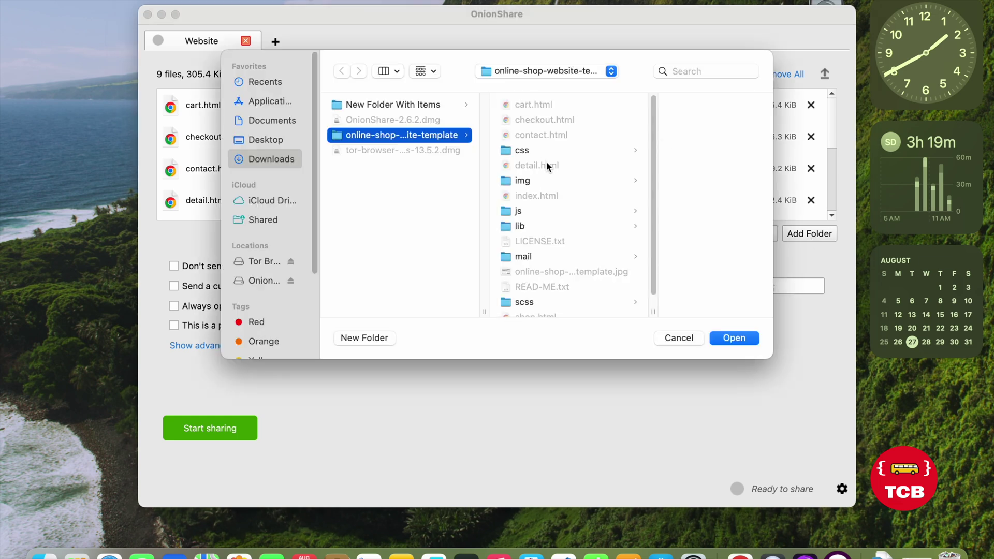
left_click(523, 151)
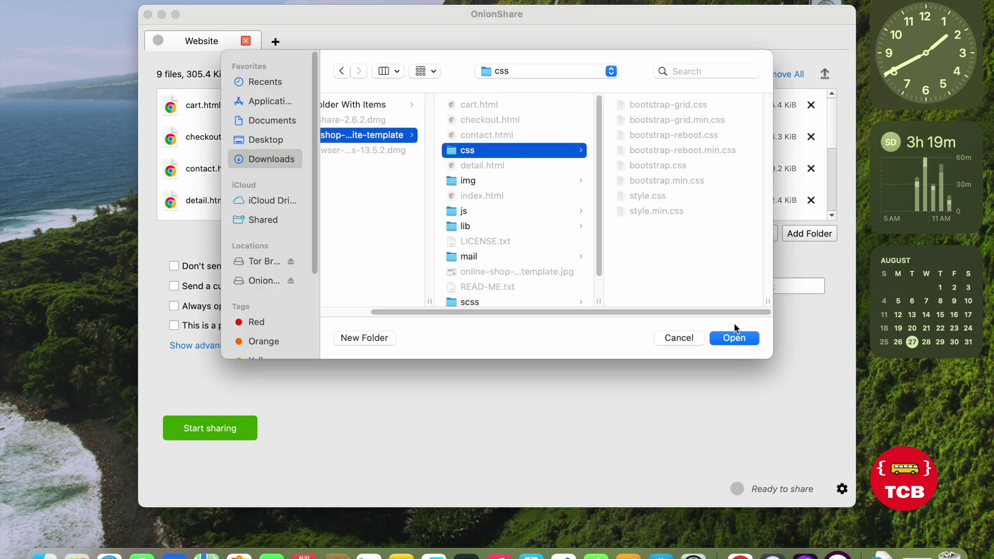
left_click(737, 339)
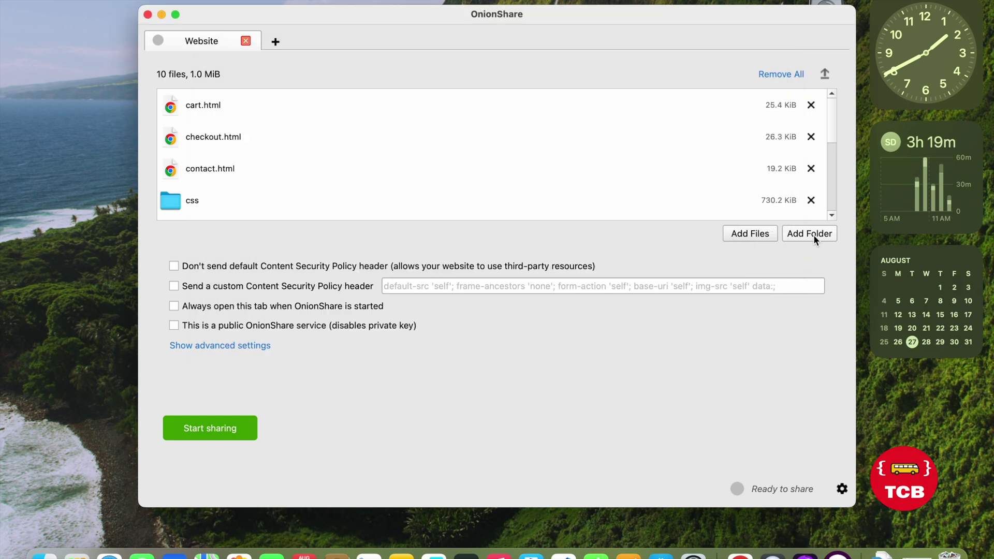
left_click(813, 235)
left_click(485, 182)
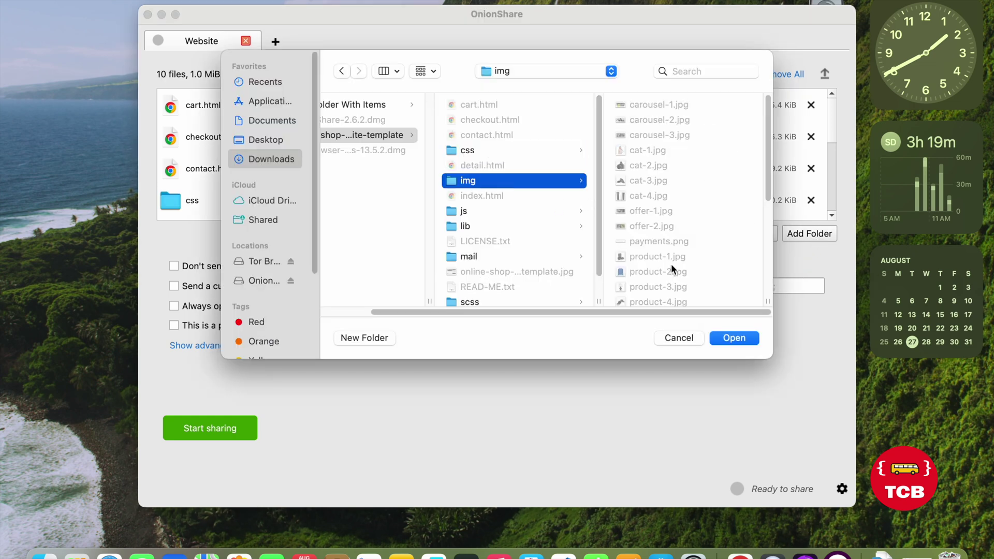
left_click(734, 339)
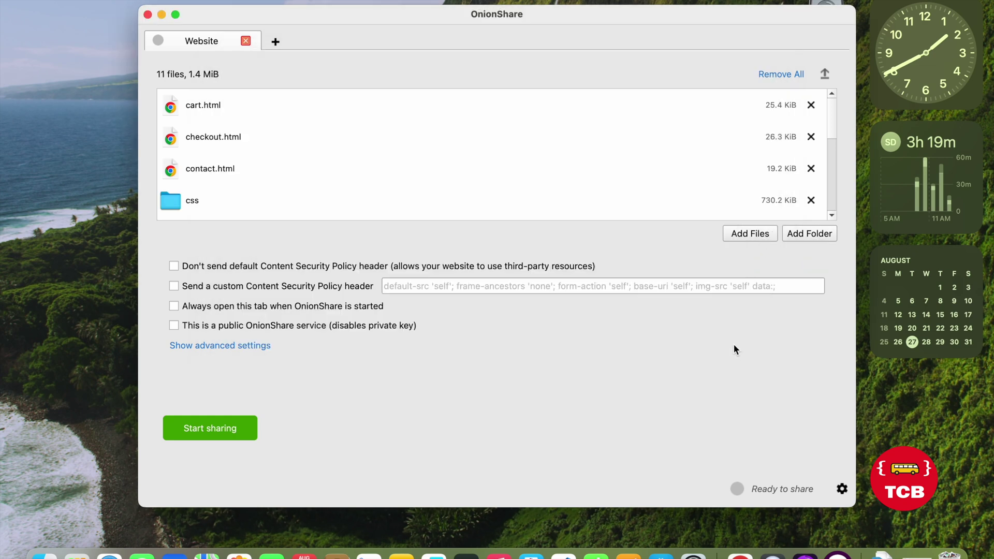
left_click(818, 234)
left_click(465, 212)
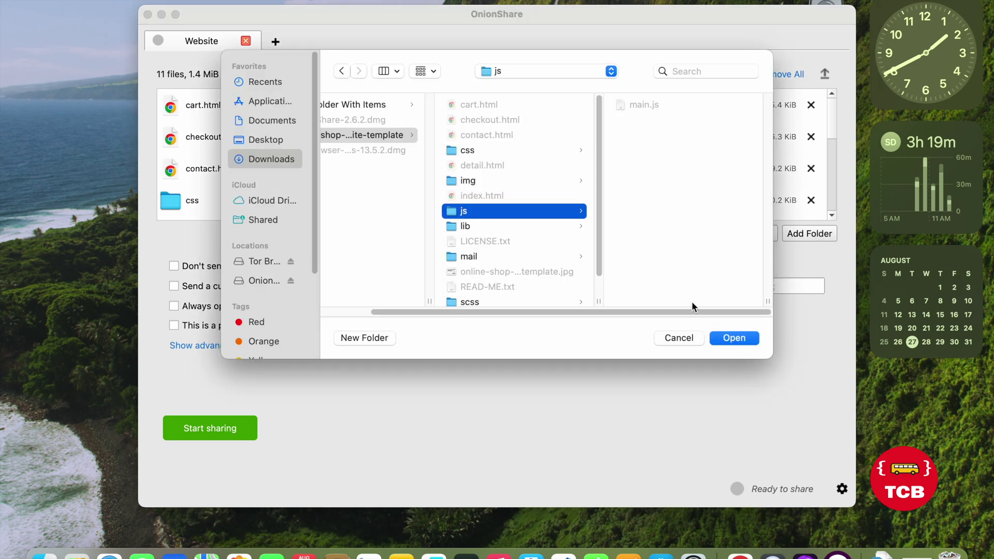
left_click(734, 337)
left_click(810, 234)
left_click(482, 227)
left_click(727, 337)
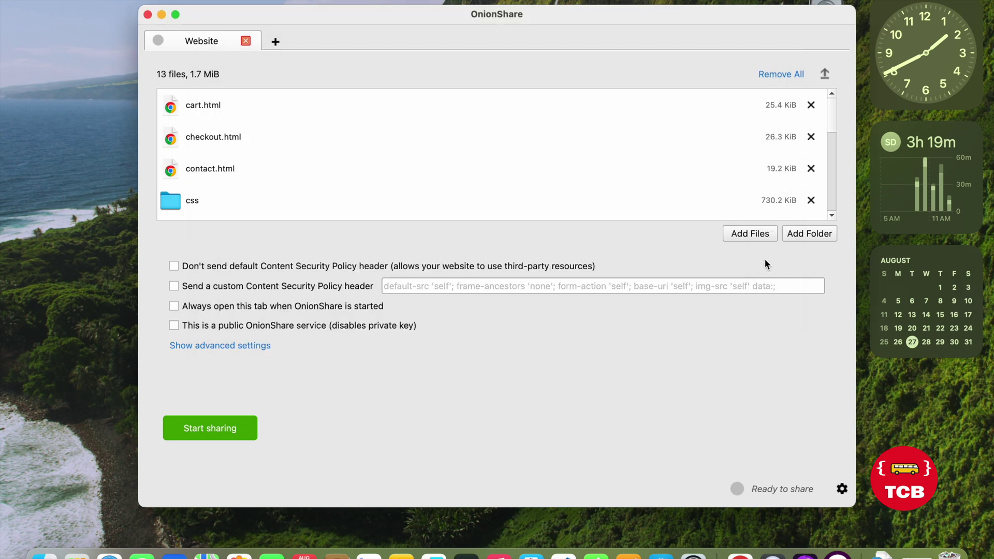
Add the mail and scss folders, bringing the website to 15 items, 1.9 MiB
left_click(818, 232)
scroll(539, 241, "down", 2)
scroll(513, 233, "up", 1)
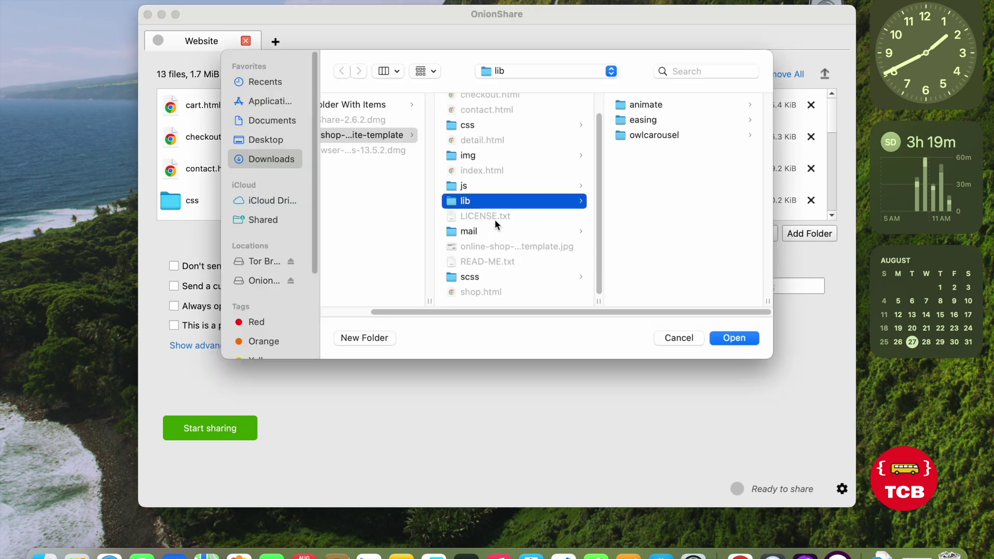
left_click(475, 232)
left_click(732, 342)
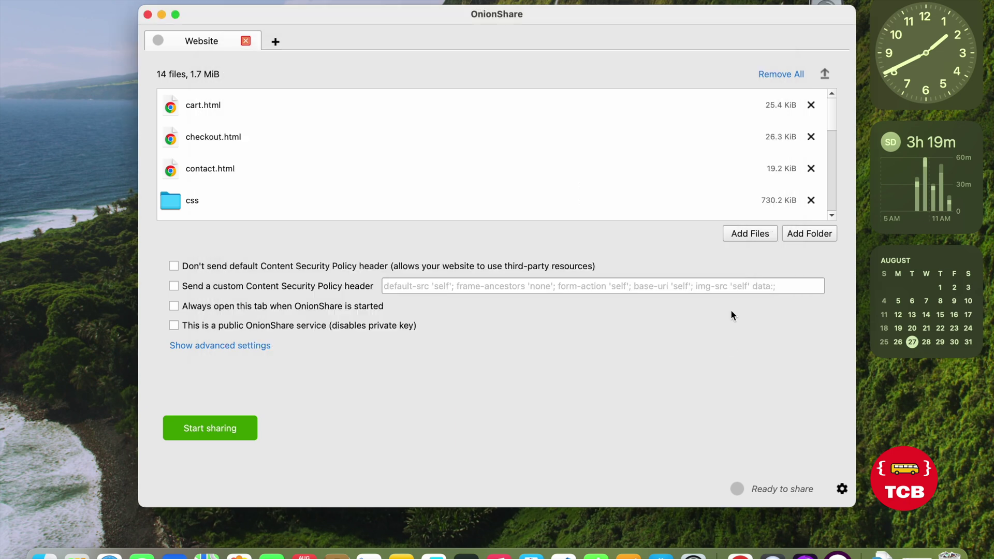
left_click(803, 237)
scroll(524, 266, "down", 1)
scroll(524, 265, "up", 1)
left_click(497, 277)
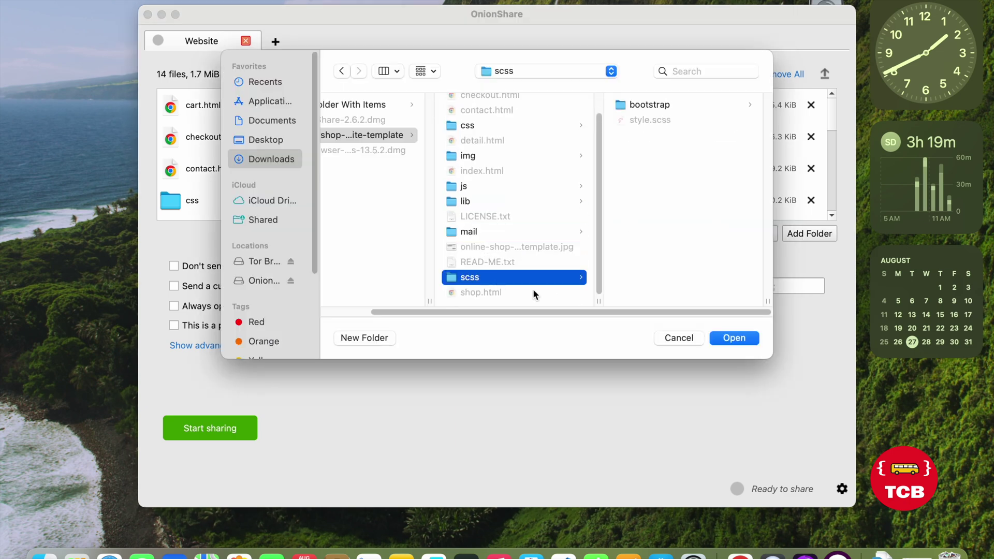
left_click(730, 339)
scroll(403, 130, "down", 5)
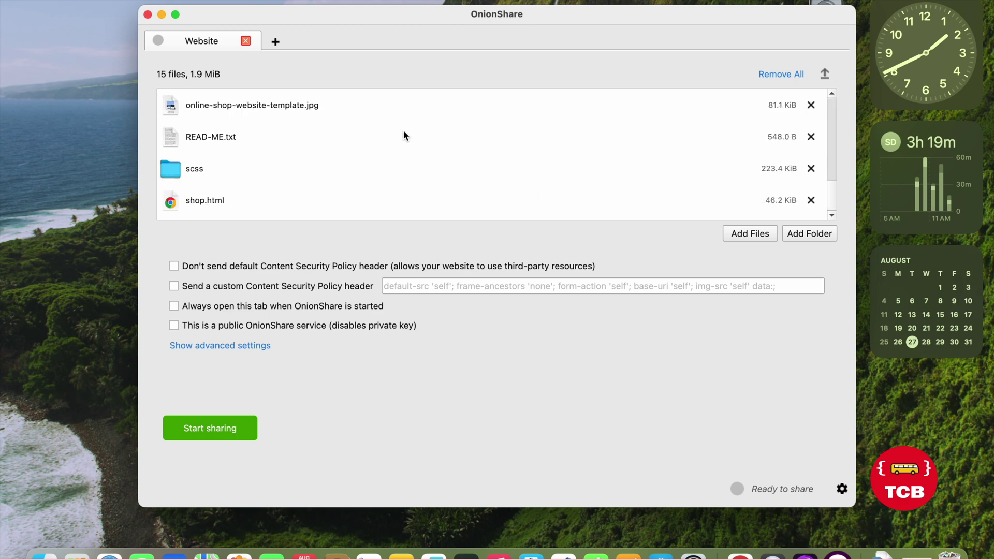
Start sharing the website as a public OnionShare service to generate its .onion address
scroll(403, 130, "up", 5)
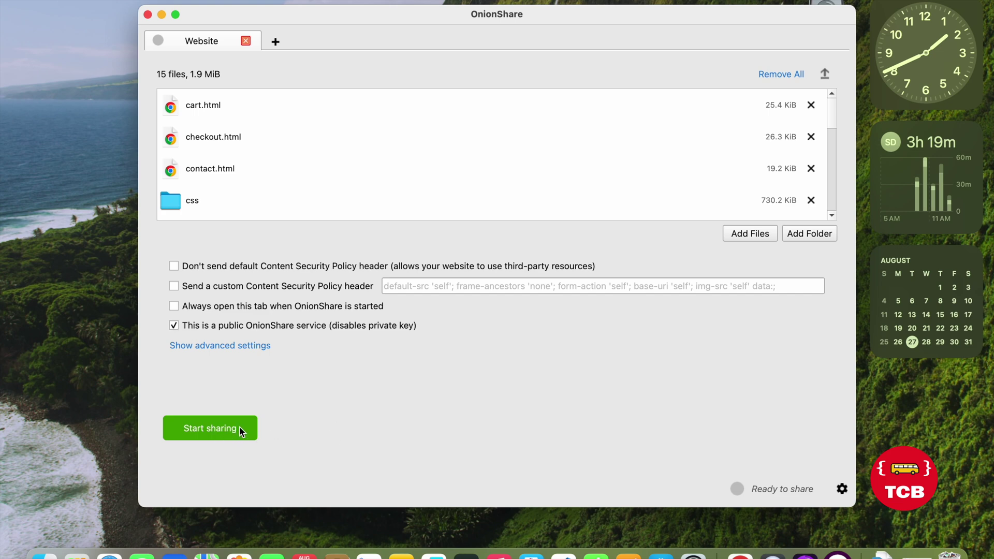
left_click(217, 432)
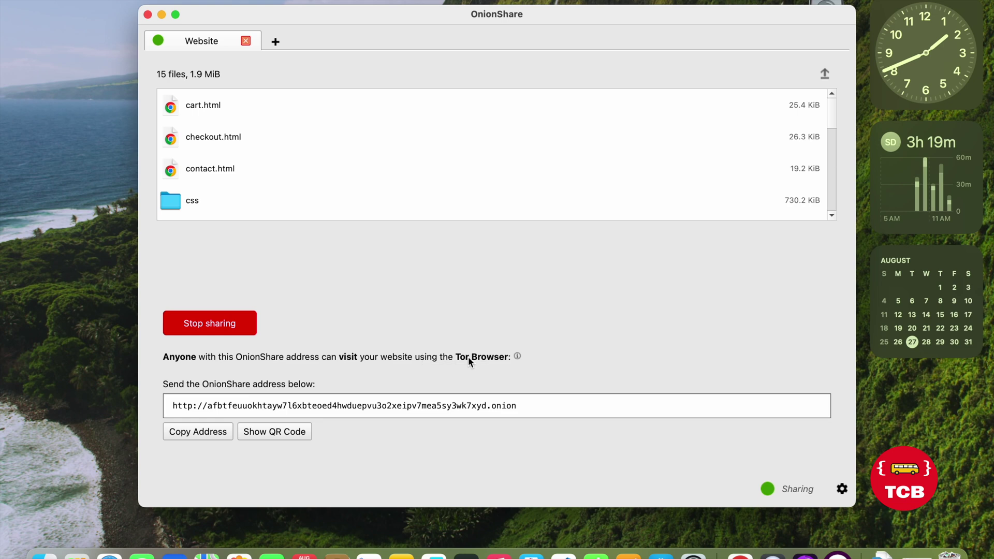
Copy the .onion address, try loading it in Chrome, then copy it again from OnionShare
left_click(200, 430)
left_click(740, 553)
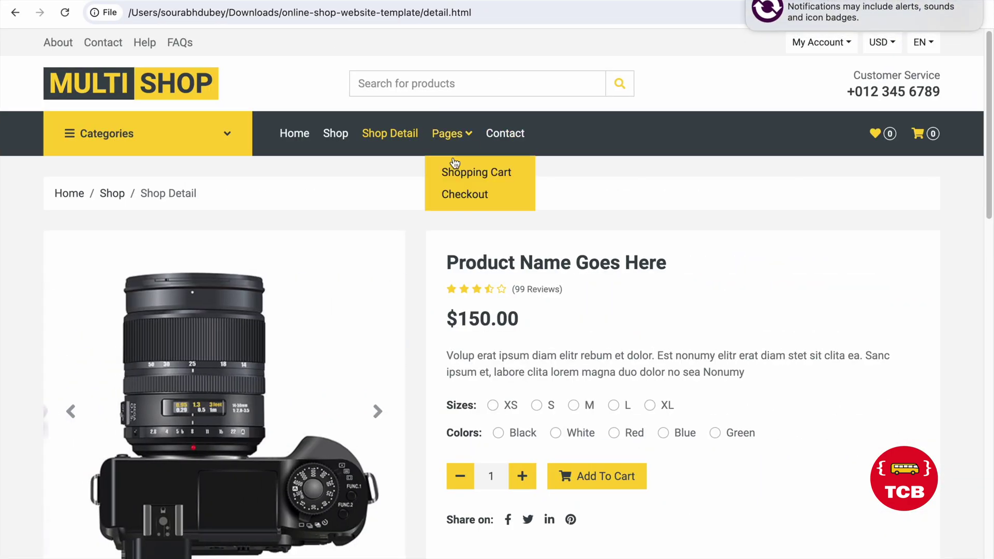
left_click(394, 20)
type("http://afbtfeuuokhtayw7l6xbteoed4hwduepvu3o2xeipv7mea5sy3wk7xyd.onion")
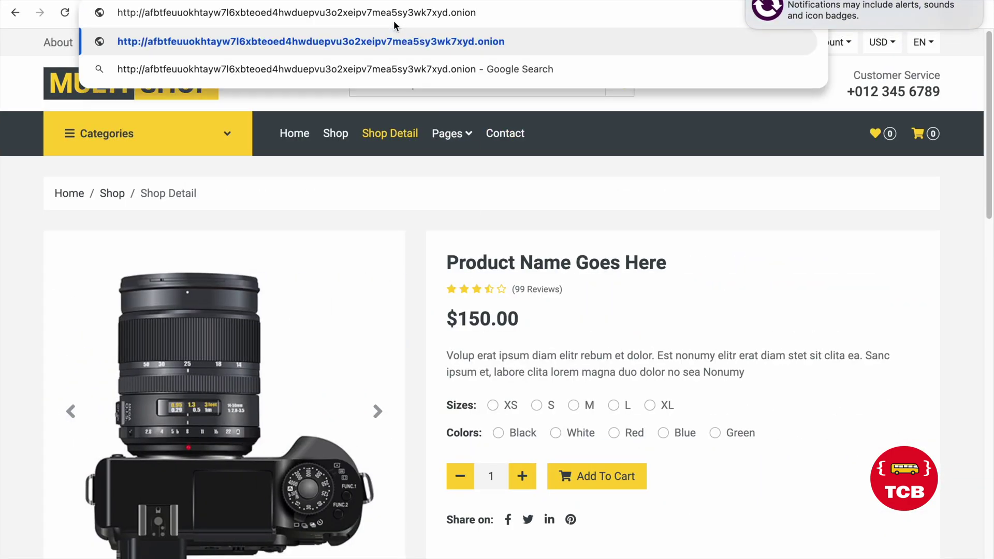
key("Return")
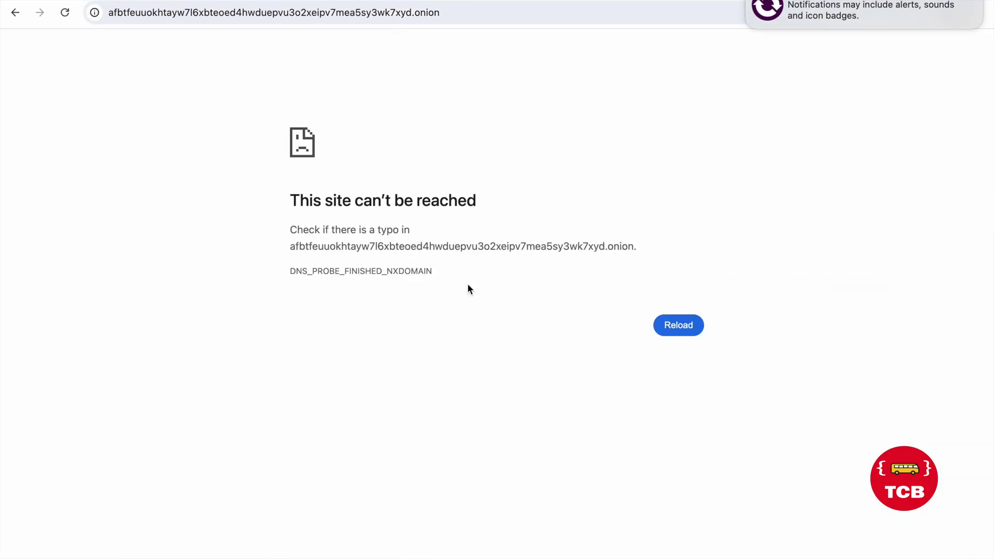
key("super+Tab")
left_click(219, 431)
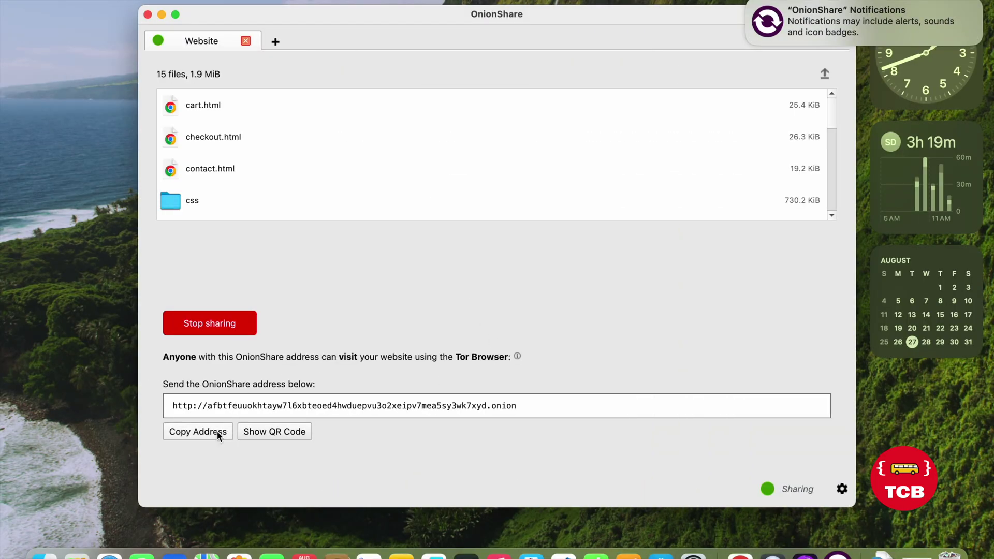
In Tor Browser, load the copied onion address and open the Shop Detail product page
left_click(804, 553)
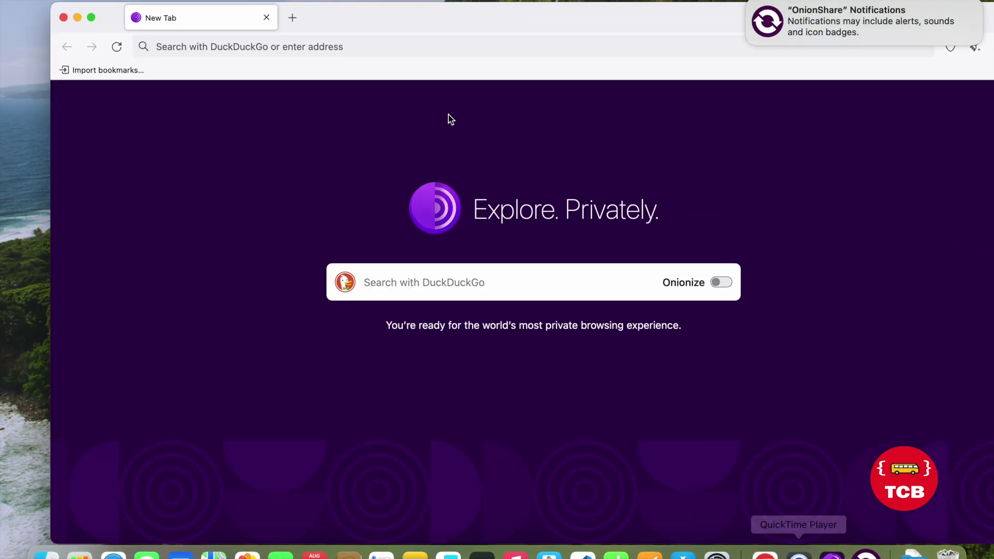
left_click(363, 39)
type("http://afbtfeuuokhtayw7l6xbteoed4hwduepvu3o2xeipv7mea5sy3wk7xyd.onion")
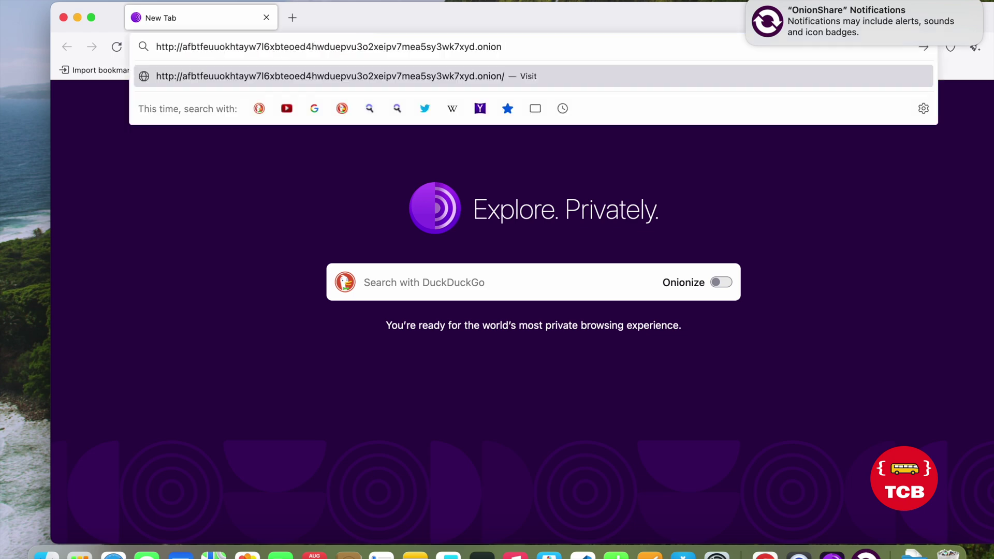
key("Return")
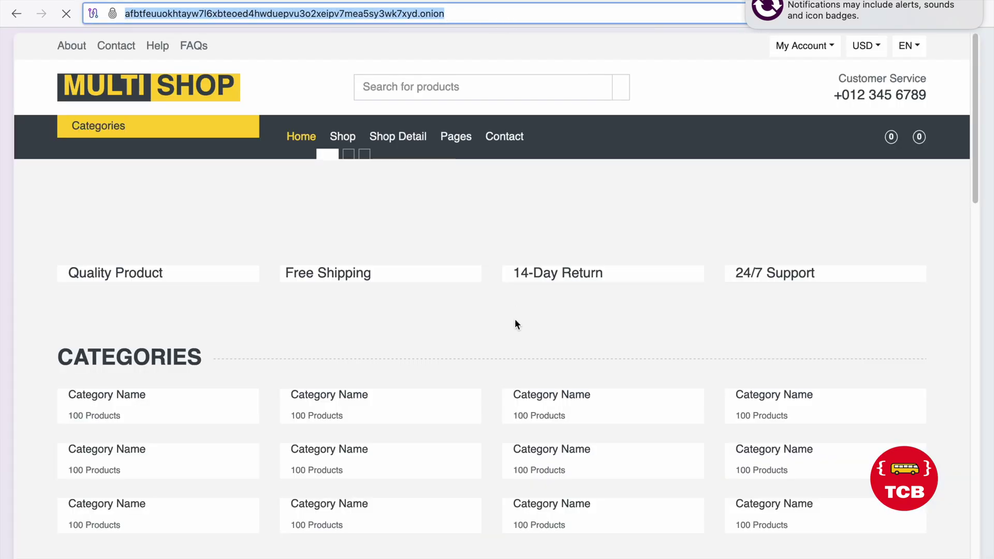
scroll(496, 331, "down", 15)
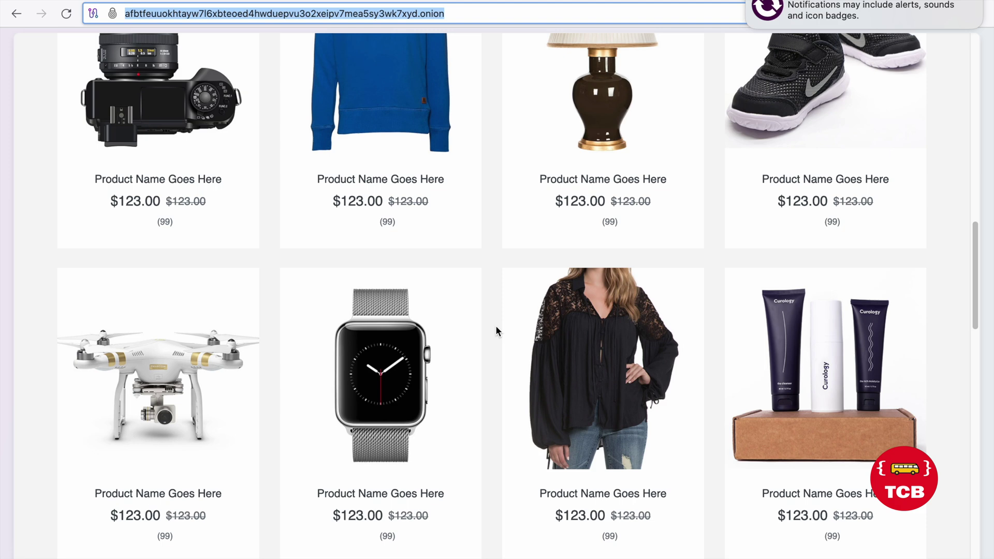
scroll(496, 331, "down", 10)
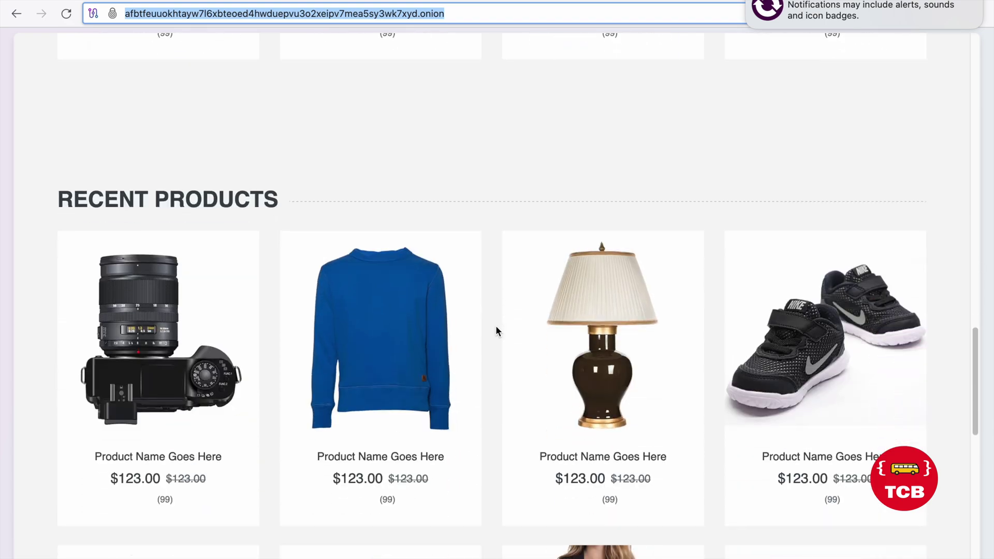
scroll(496, 326, "down", 14)
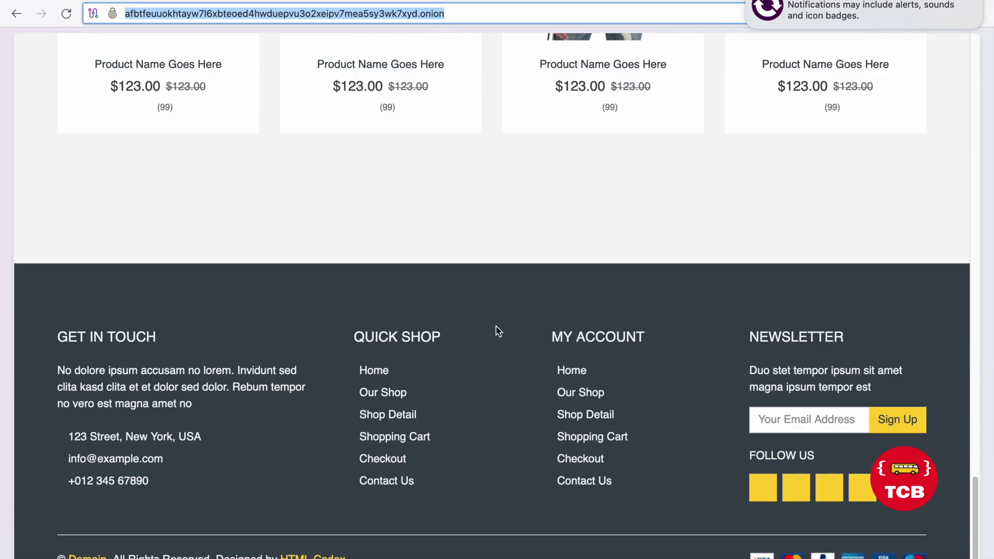
scroll(496, 327, "up", 20)
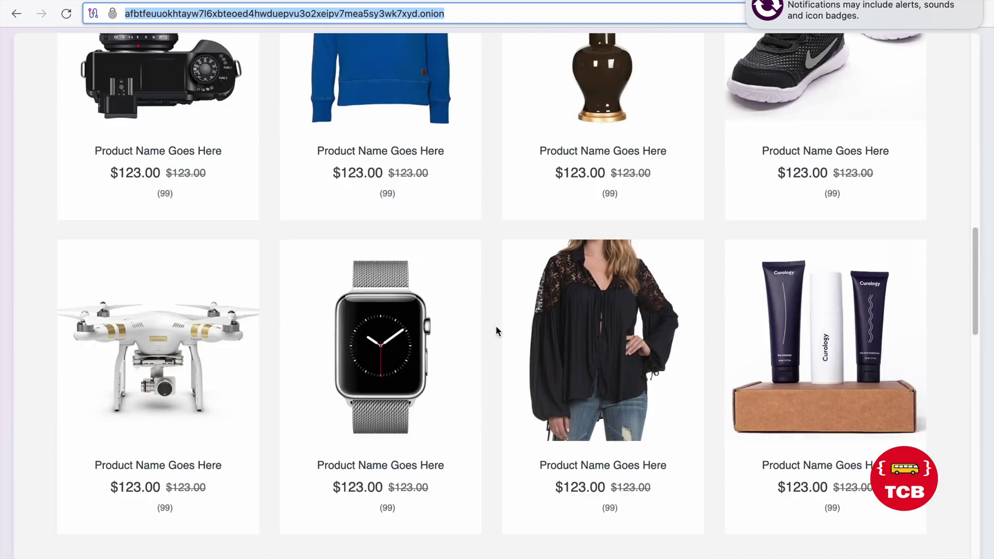
scroll(496, 331, "up", 4)
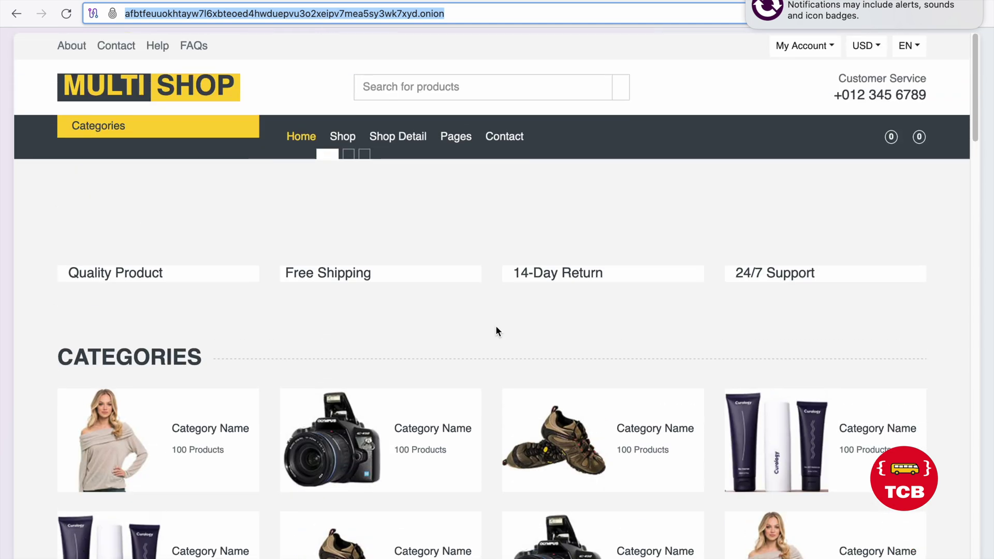
left_click(414, 135)
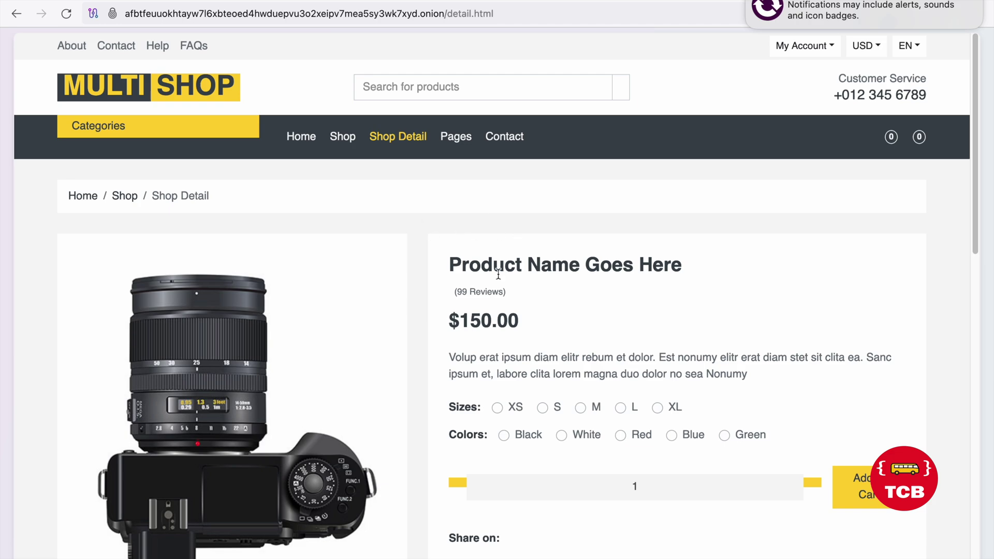
Stop OnionShare's website sharing, then return to the Shop Detail page's address in Tor Browser
key("super+Tab")
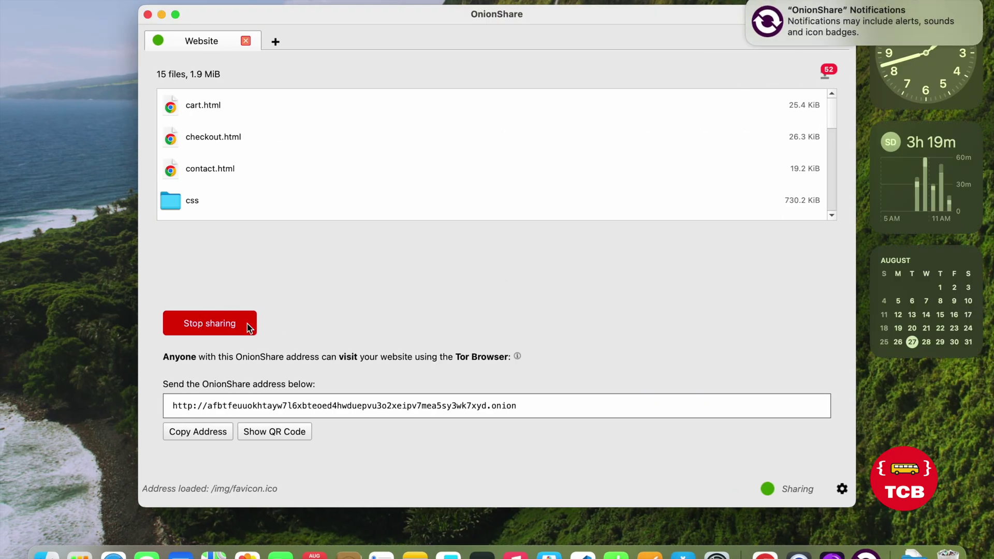
left_click(234, 328)
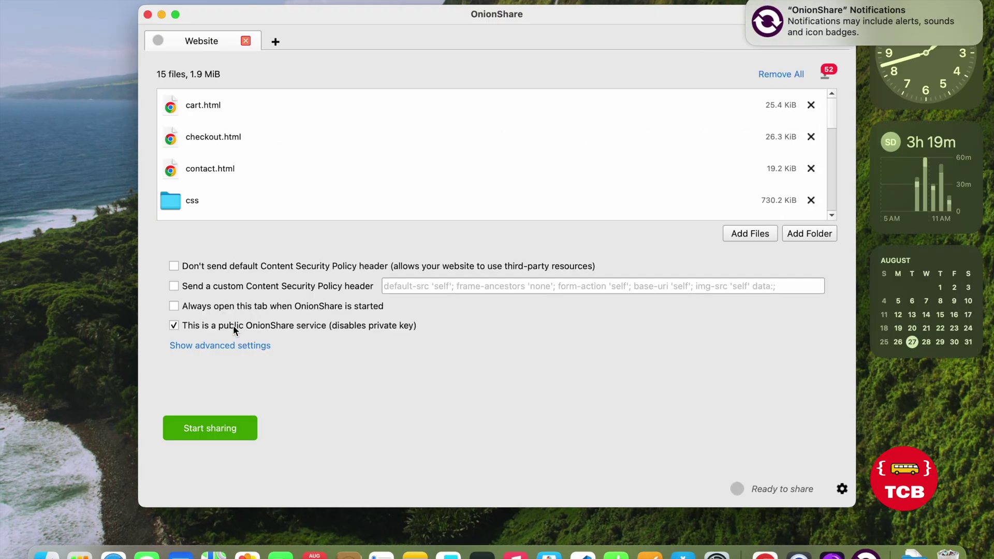
key("super+Tab")
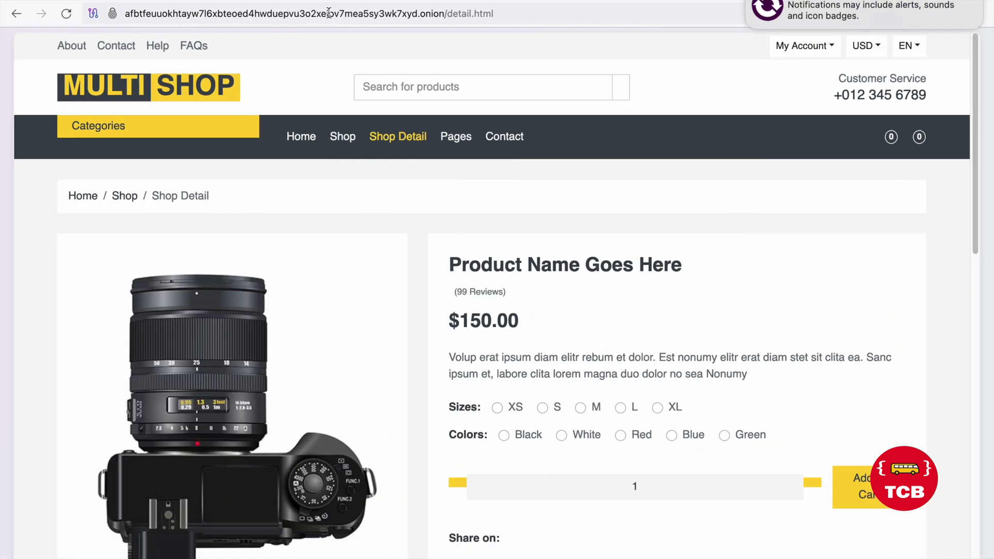
left_click(328, 13)
Reload the Shop Detail page to get 'Unable to connect', then return to OnionShare
key("Return")
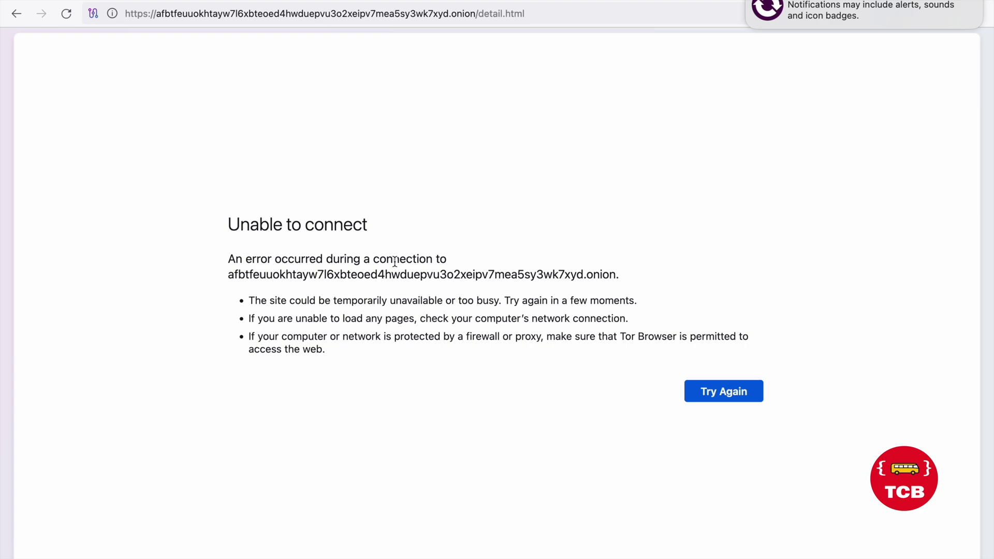
key("super+Tab")
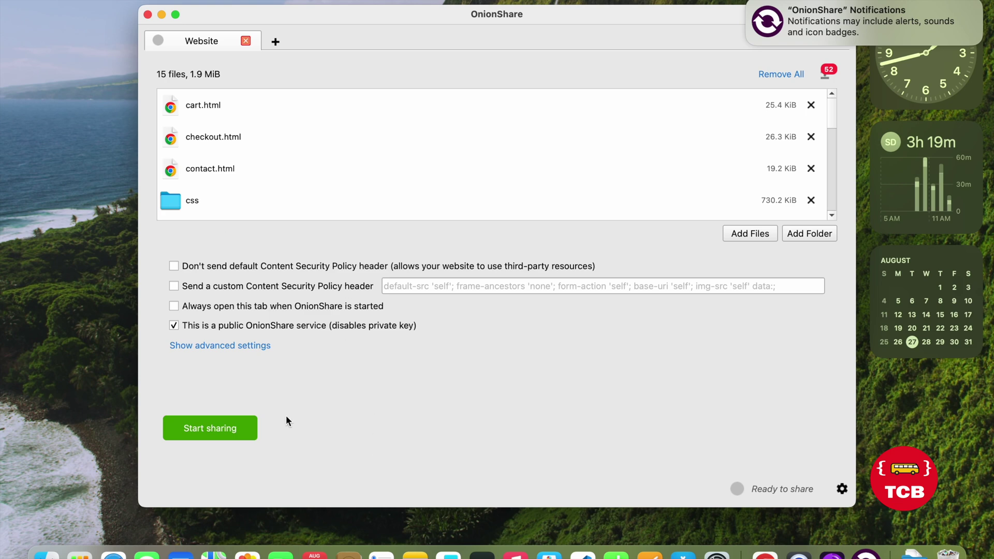
Start sharing the website again from OnionShare's Website tab
left_click(229, 429)
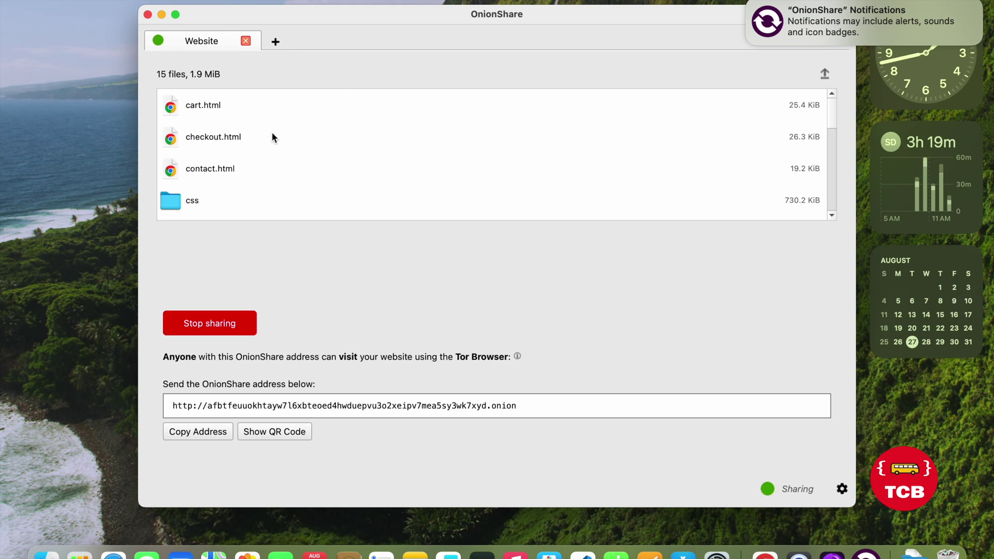
Reload the onion address in Tor Browser to show the Multi Shop home page, then return to OnionShare
key("super+Tab")
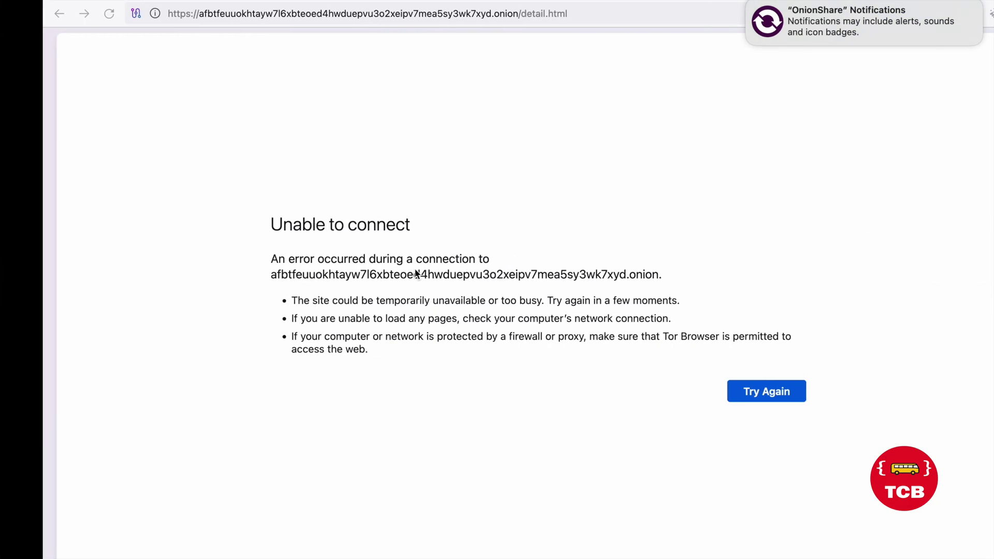
left_click(328, 15)
key("Return")
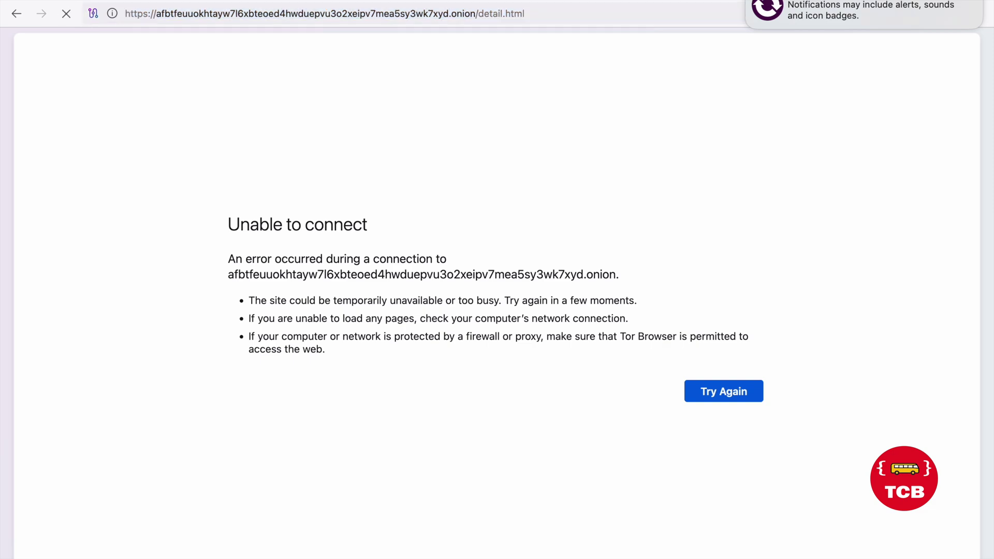
scroll(454, 322, "down", 10)
scroll(454, 322, "up", 15)
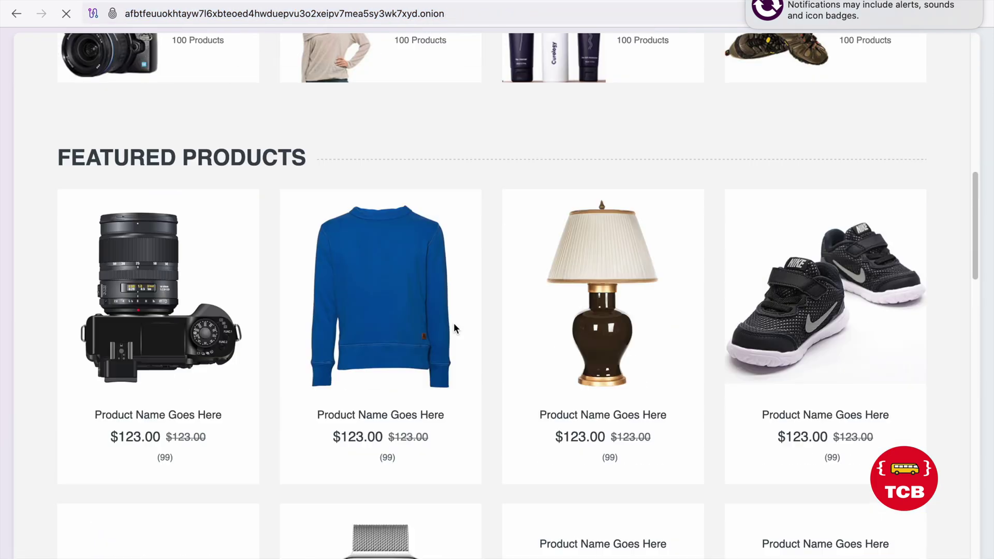
scroll(454, 328, "up", 4)
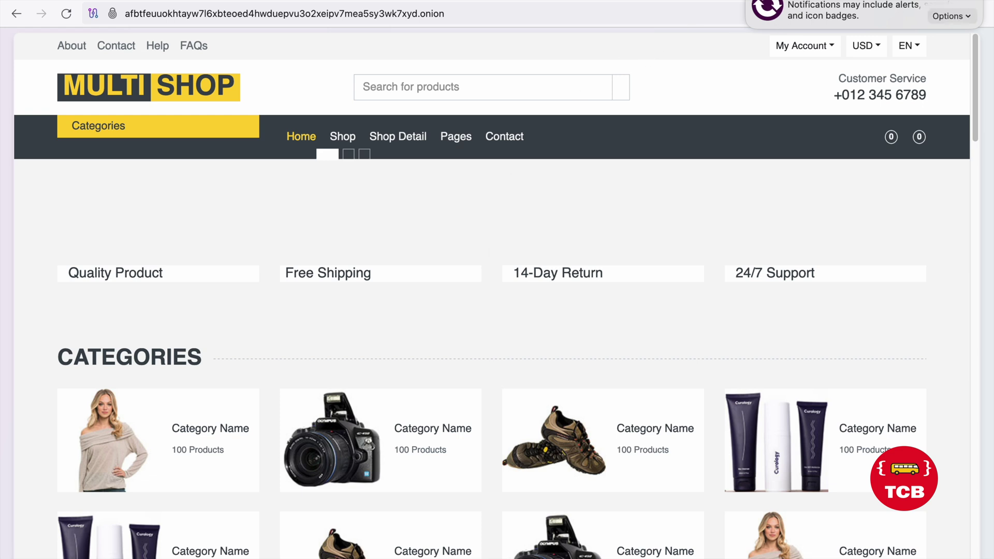
left_click(759, 3)
key("ctrl+Left")
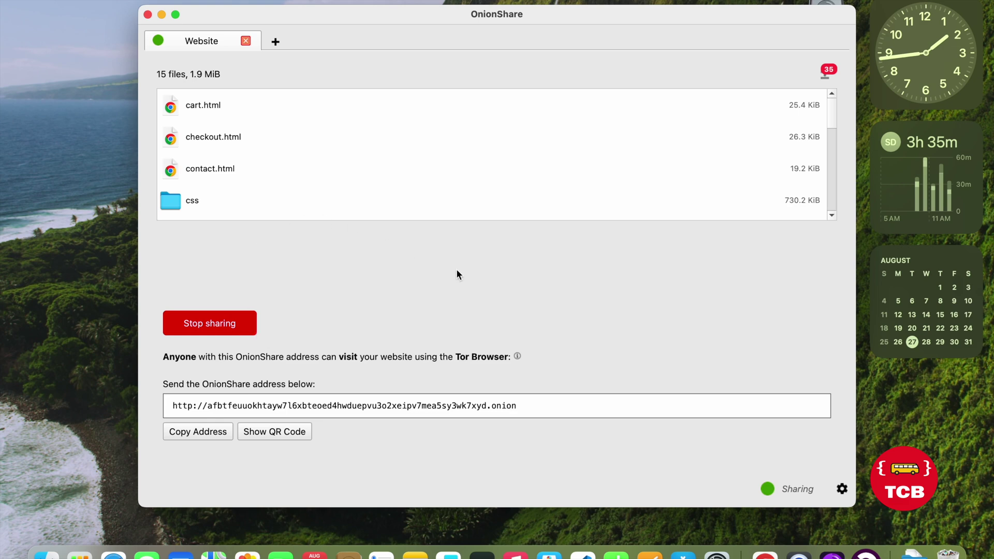
Stop the website share in OnionShare and bring the Multi Shop page back into view
left_click(221, 323)
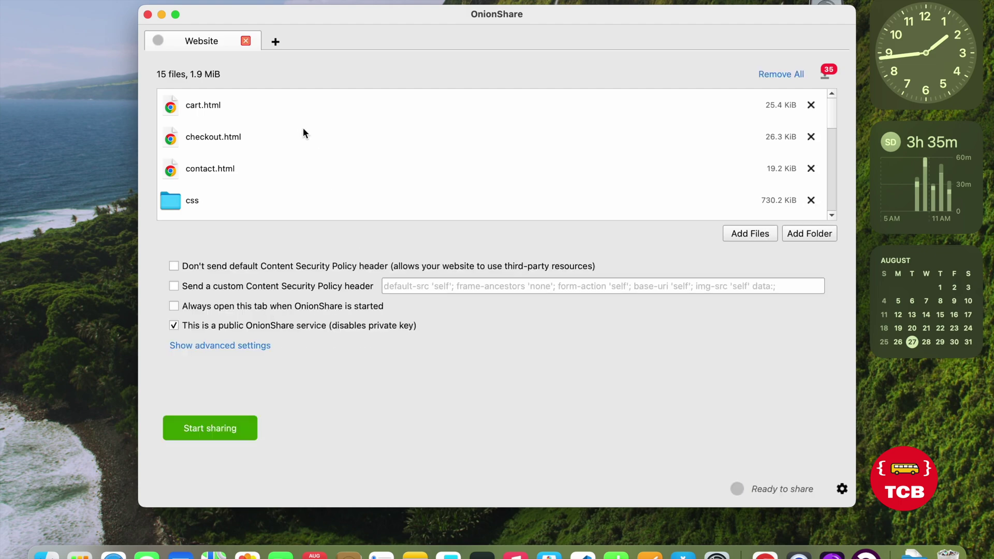
key("ctrl+Right")
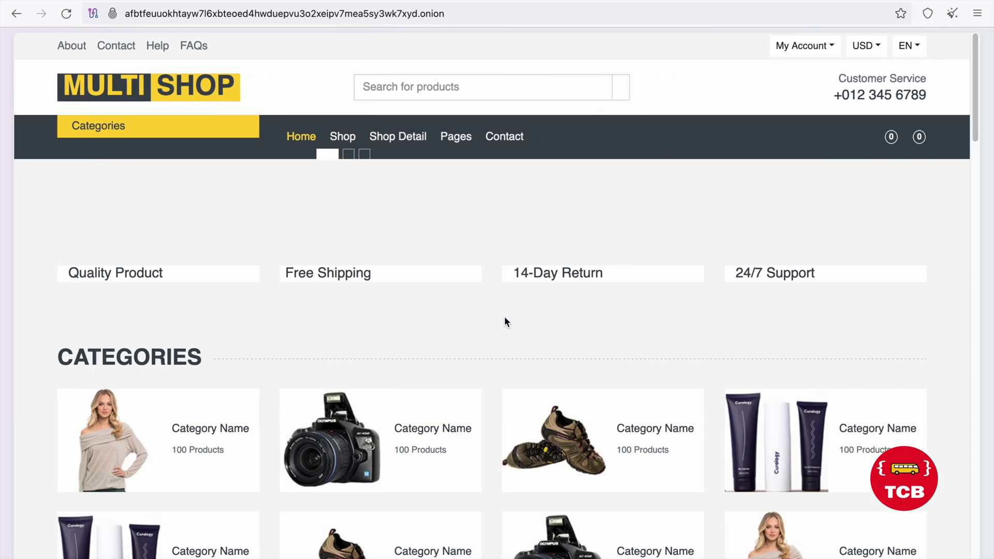